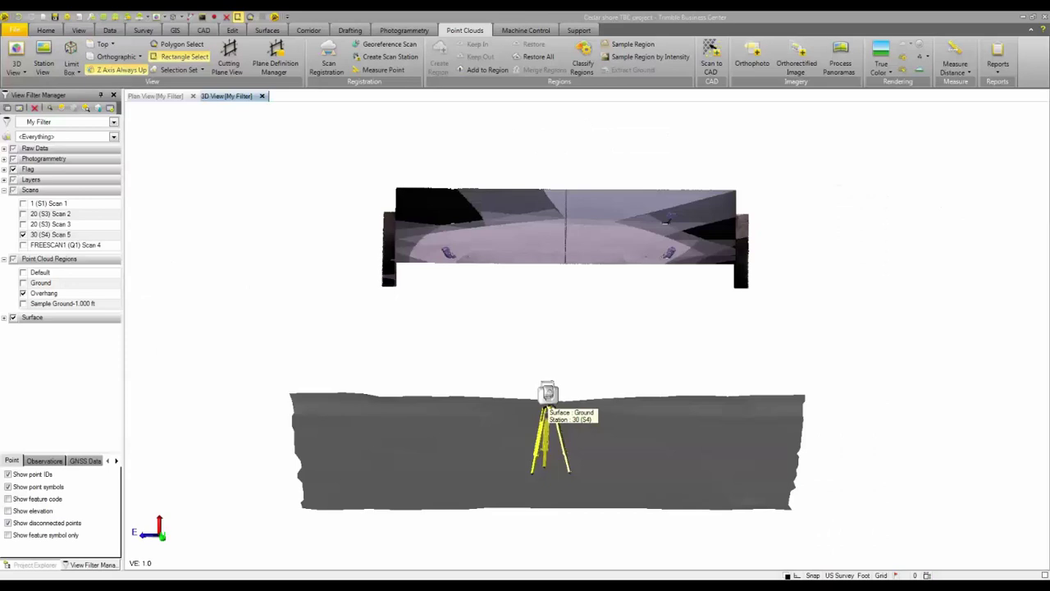
Turn off the layer that displays the scan station symbol in the 3D view
{"action": "mouse_move", "coordinate": [529, 385]}
{"action": "middle_mouse_down"}
{"action": "mouse_move", "coordinate": [616, 378]}
{"action": "mouse_move", "coordinate": [496, 382]}
{"action": "mouse_move", "coordinate": [529, 384]}
{"action": "middle_mouse_up"}
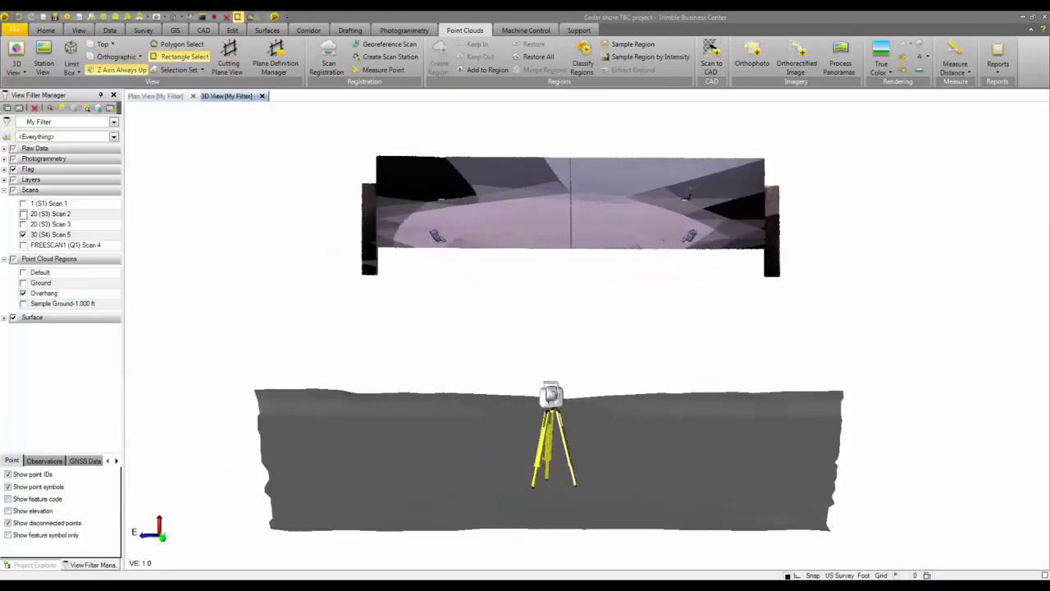
{"action": "middle_click_drag", "start_coordinate": [556, 399], "coordinate": [567, 380]}
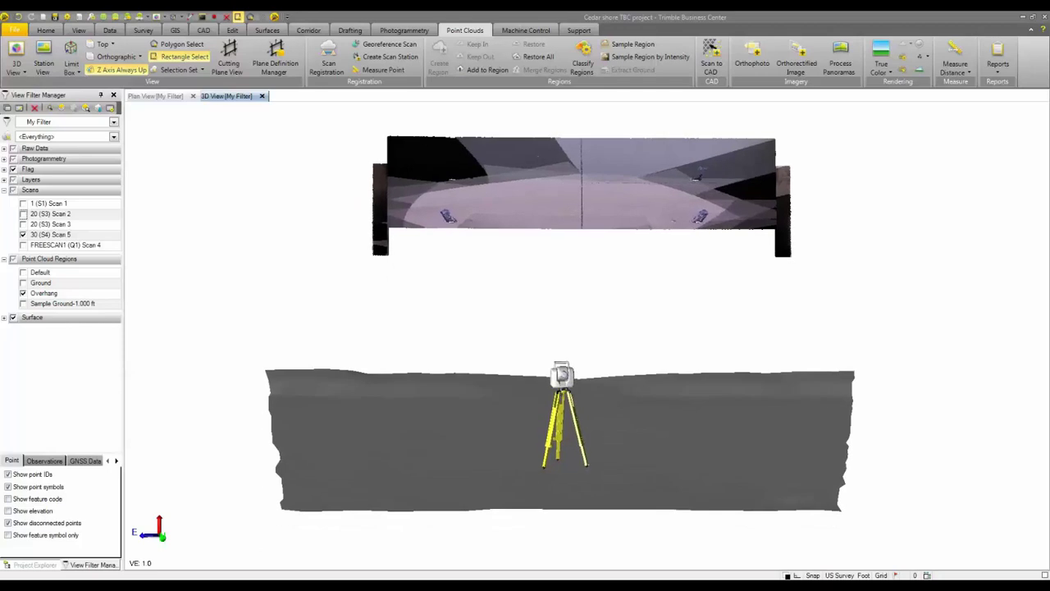
{"action": "left_click", "coordinate": [4, 180]}
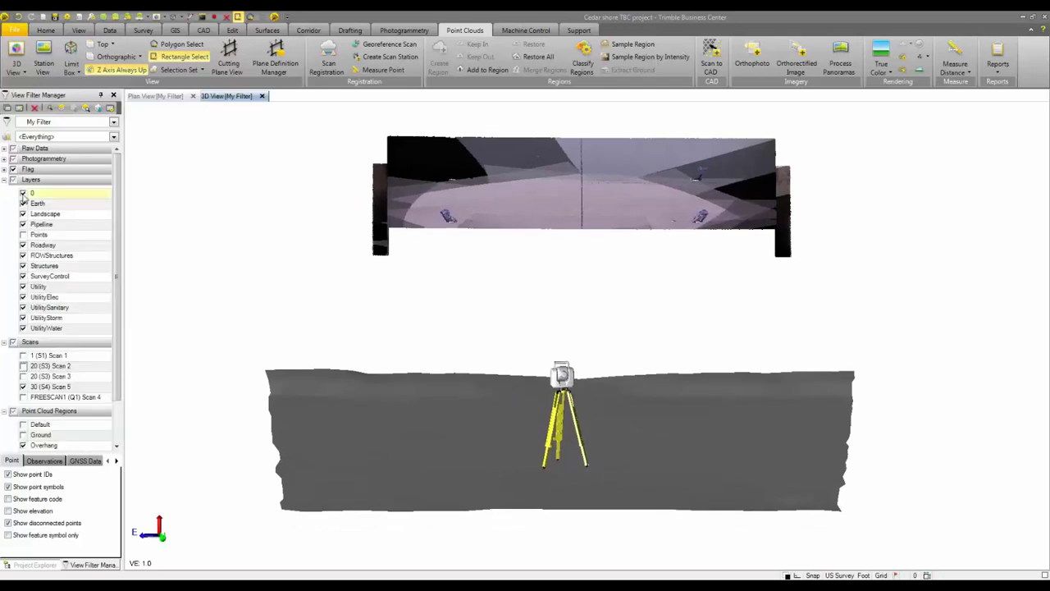
{"action": "left_click", "coordinate": [4, 180]}
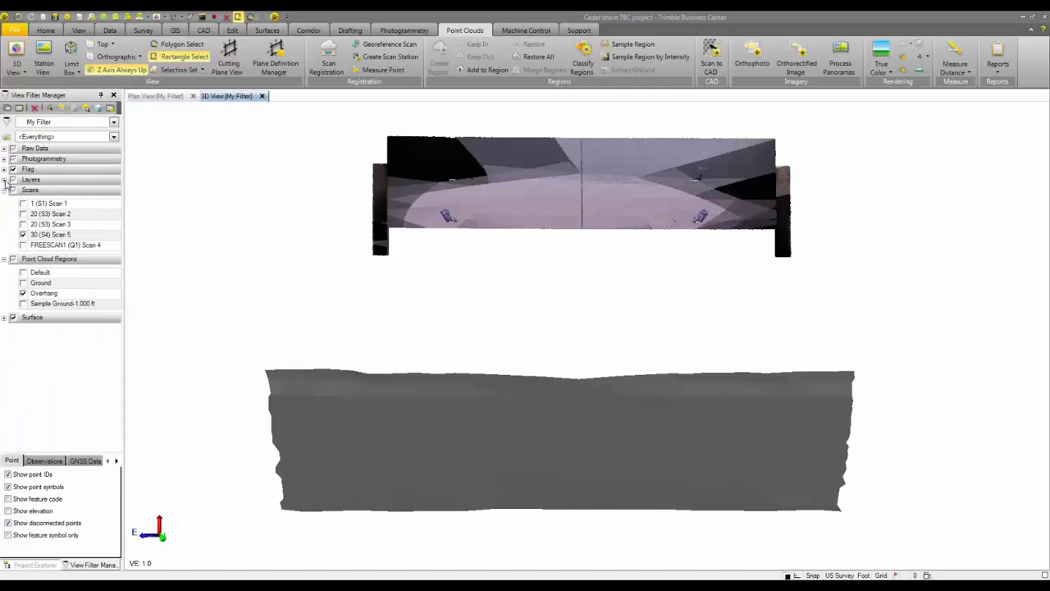
List the project's surfaces and highlight the Ground surface in the 3D view to inspect its triangle mesh
{"action": "left_click", "coordinate": [5, 317]}
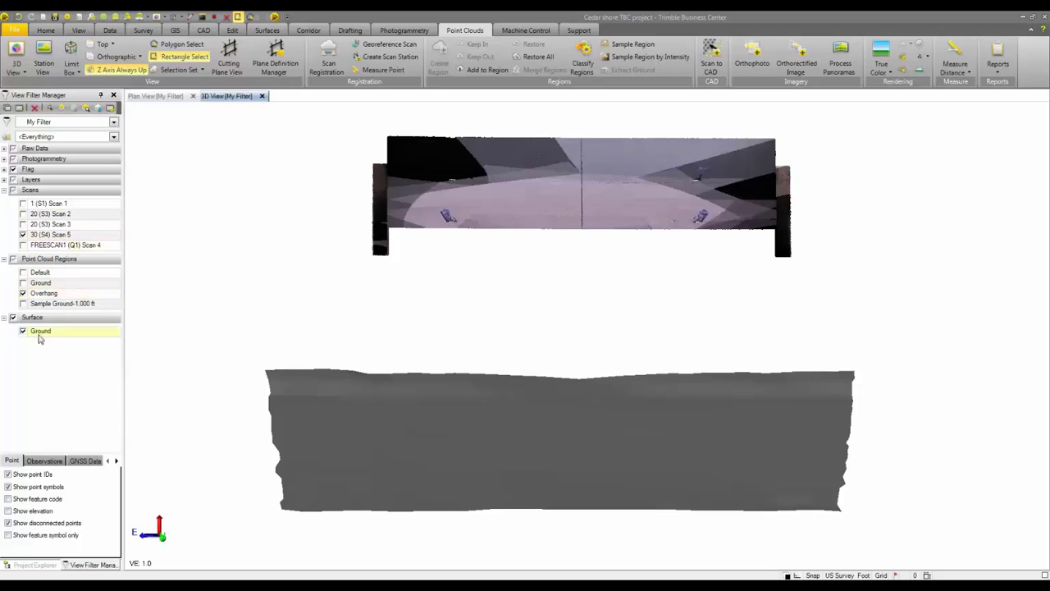
{"action": "left_click", "coordinate": [565, 492]}
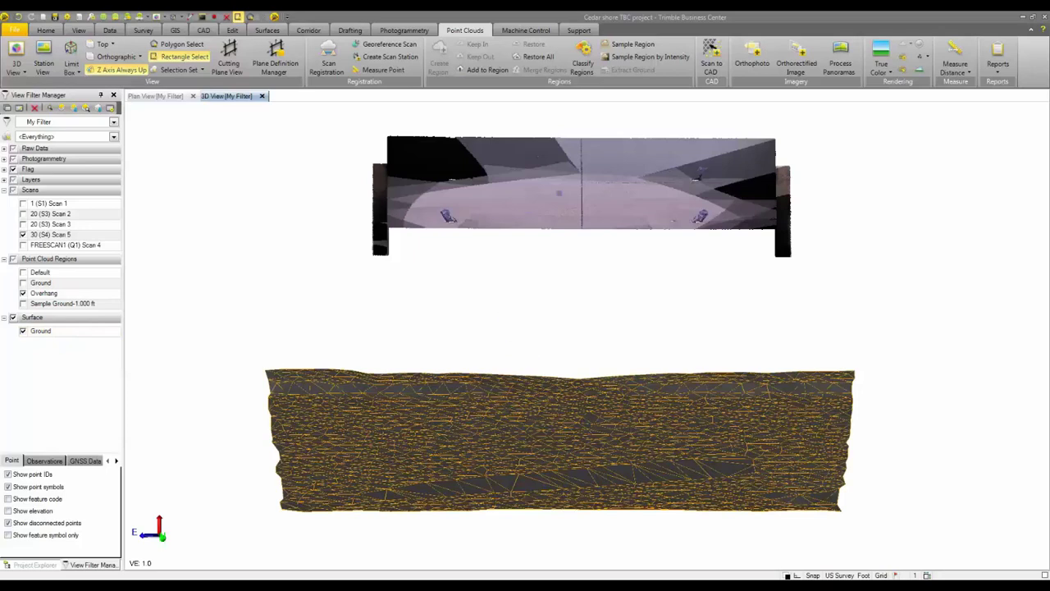
{"action": "left_click", "coordinate": [572, 296]}
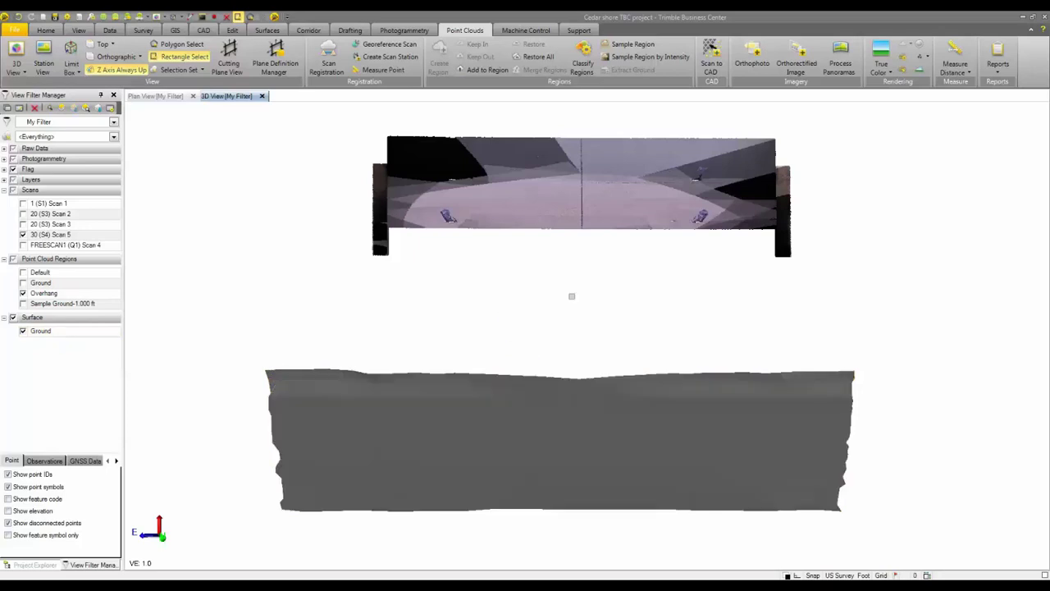
Measure the two-point distance from the overhang's lower edge down to the Ground surface beneath it
{"action": "left_click", "coordinate": [954, 55]}
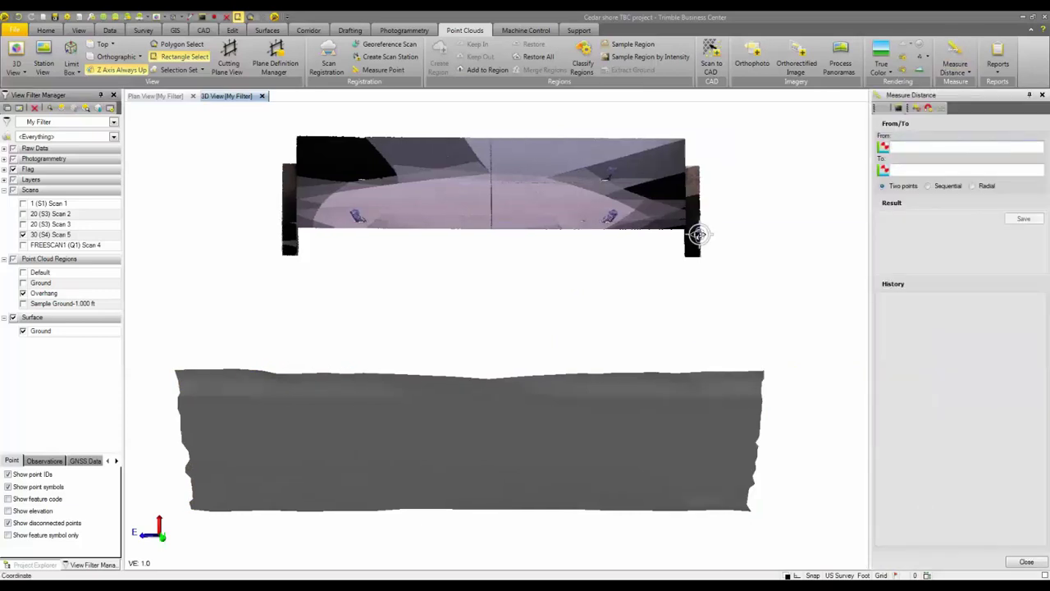
{"action": "middle_click_drag", "start_coordinate": [696, 232], "coordinate": [616, 232]}
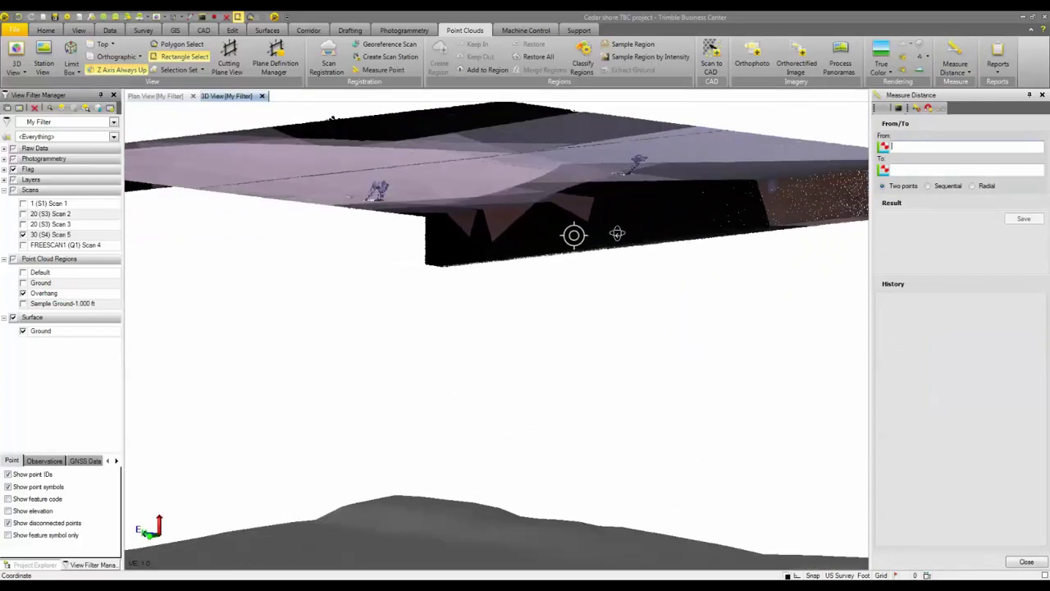
{"action": "left_click", "coordinate": [492, 272]}
{"action": "scroll", "coordinate": [504, 276], "scroll_direction": "up", "scroll_amount": 4}
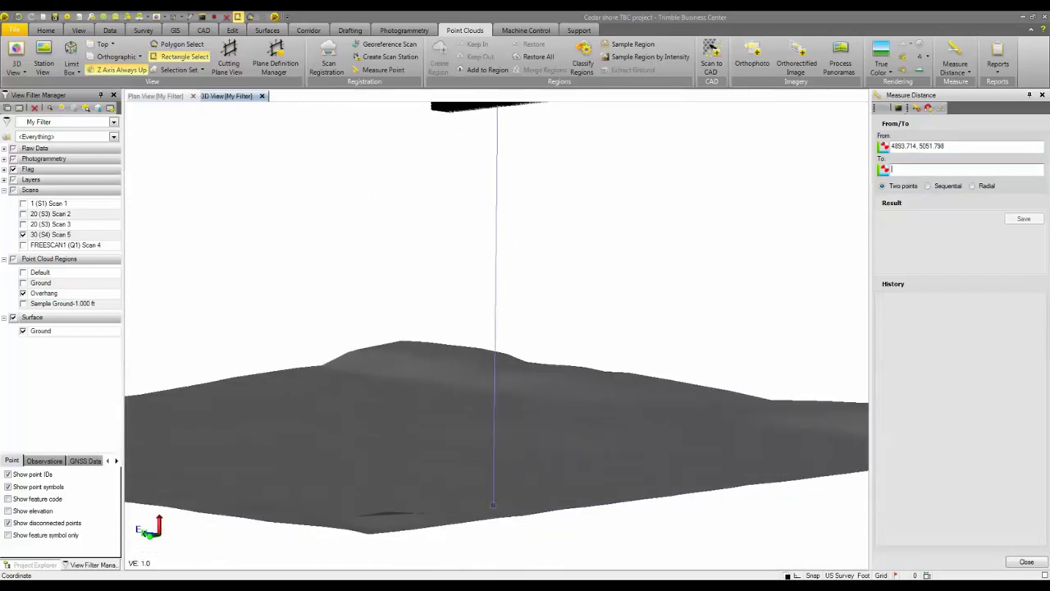
{"action": "left_click", "coordinate": [493, 503]}
{"action": "scroll", "coordinate": [587, 429], "scroll_direction": "down", "scroll_amount": 5}
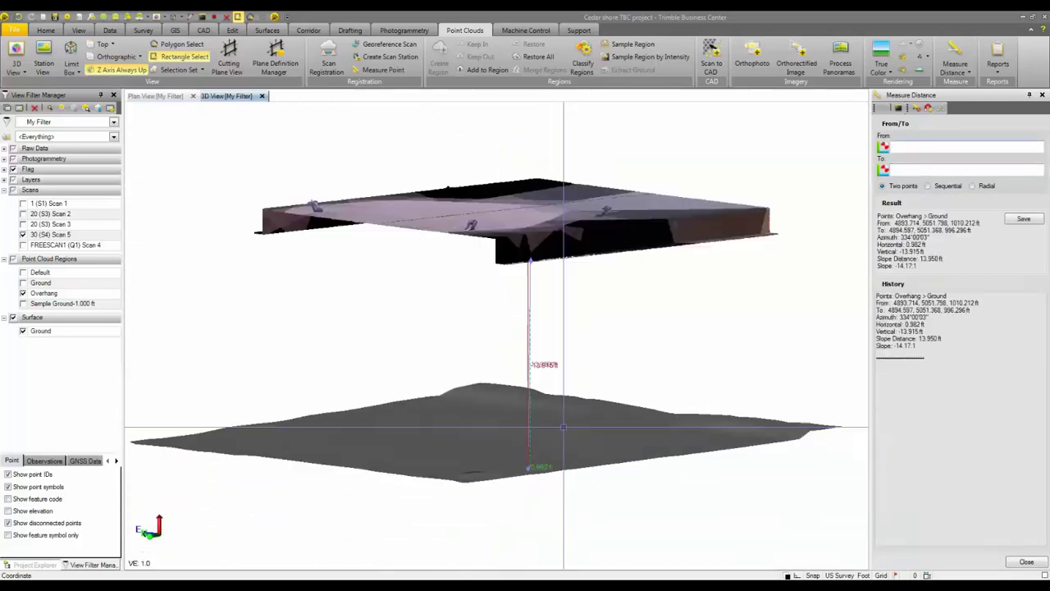
Start saving the overhang-to-ground distance and create a new layer named Measurements for it
{"action": "middle_click_drag", "start_coordinate": [588, 428], "coordinate": [639, 387]}
{"action": "scroll", "coordinate": [638, 388], "scroll_direction": "up", "scroll_amount": 5}
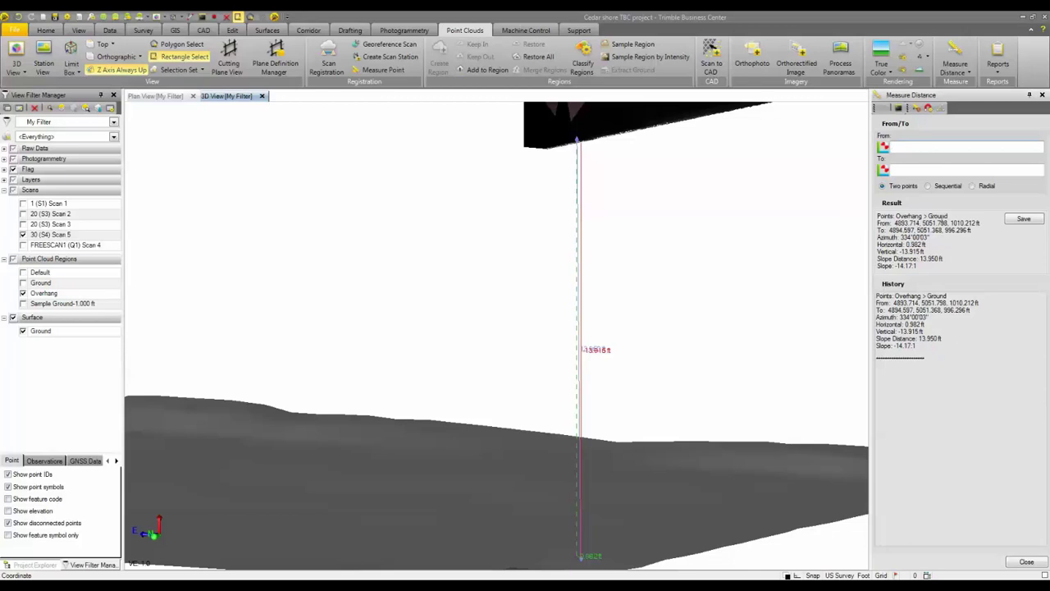
{"action": "left_click", "coordinate": [1023, 219]}
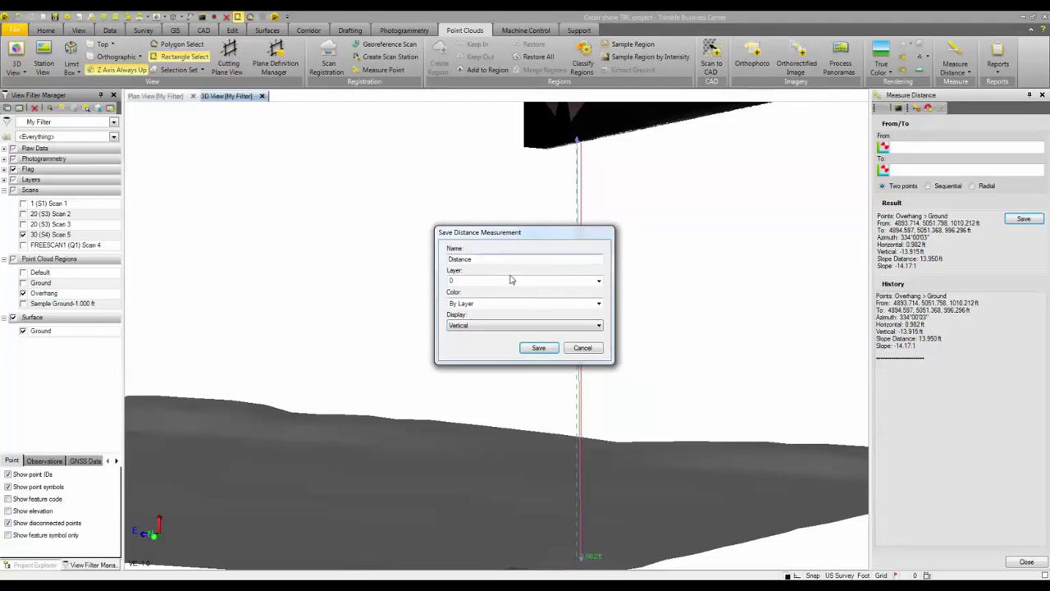
{"action": "left_click", "coordinate": [598, 281]}
{"action": "left_click", "coordinate": [491, 392]}
{"action": "type", "text": "Measurements"}
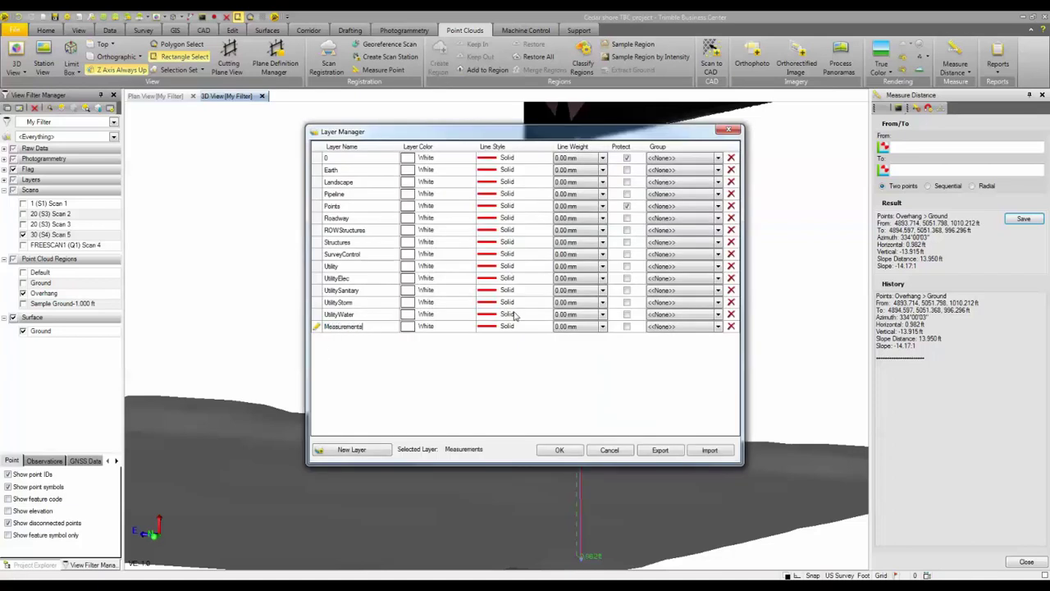
{"action": "left_click", "coordinate": [559, 451]}
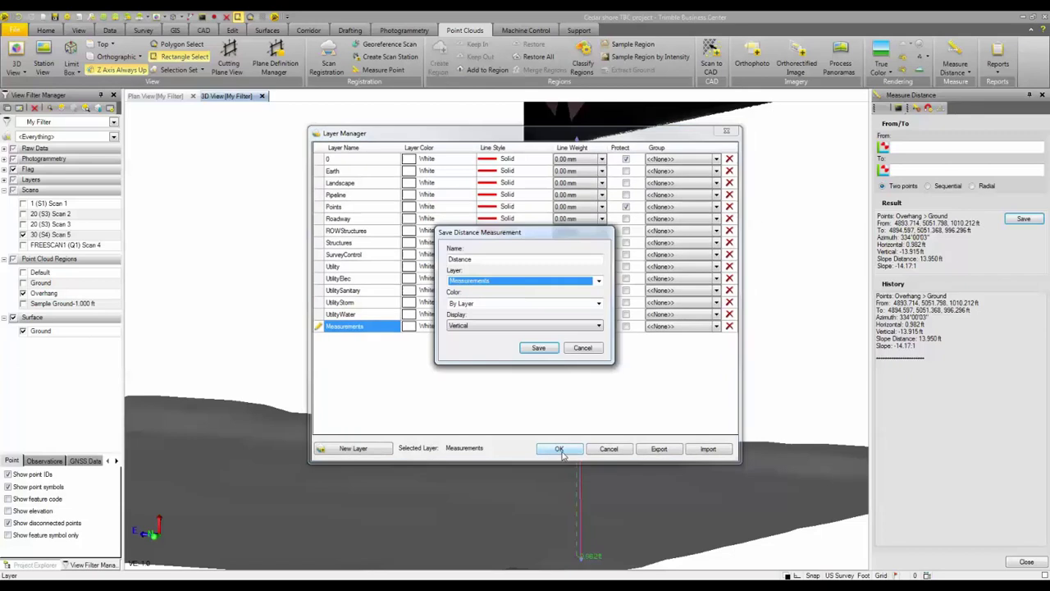
Save the distance measurement with its display set to Vertical and finish measuring
{"action": "left_click", "coordinate": [482, 325]}
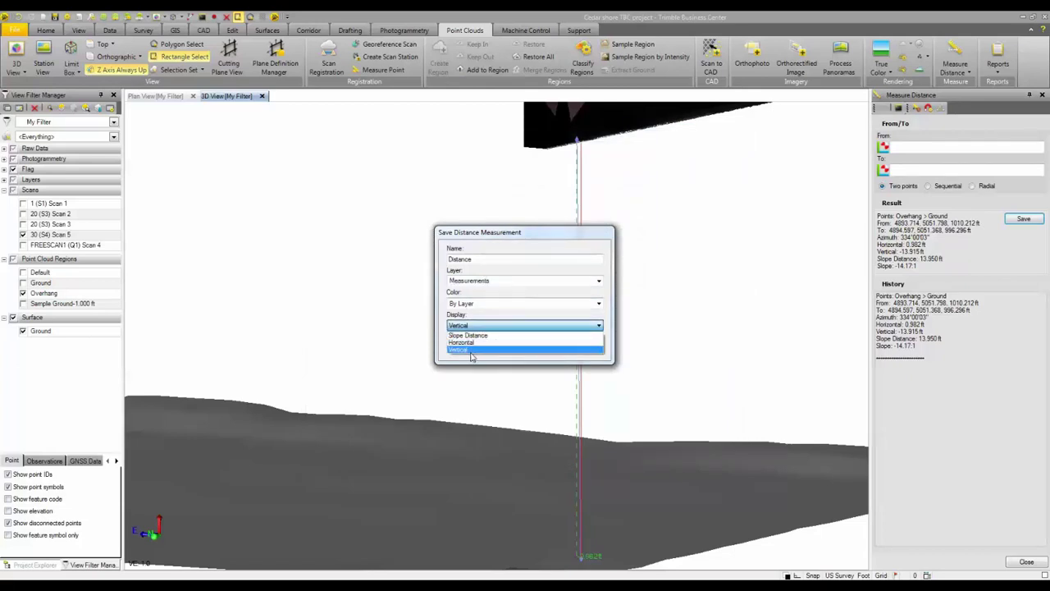
{"action": "left_click", "coordinate": [473, 350]}
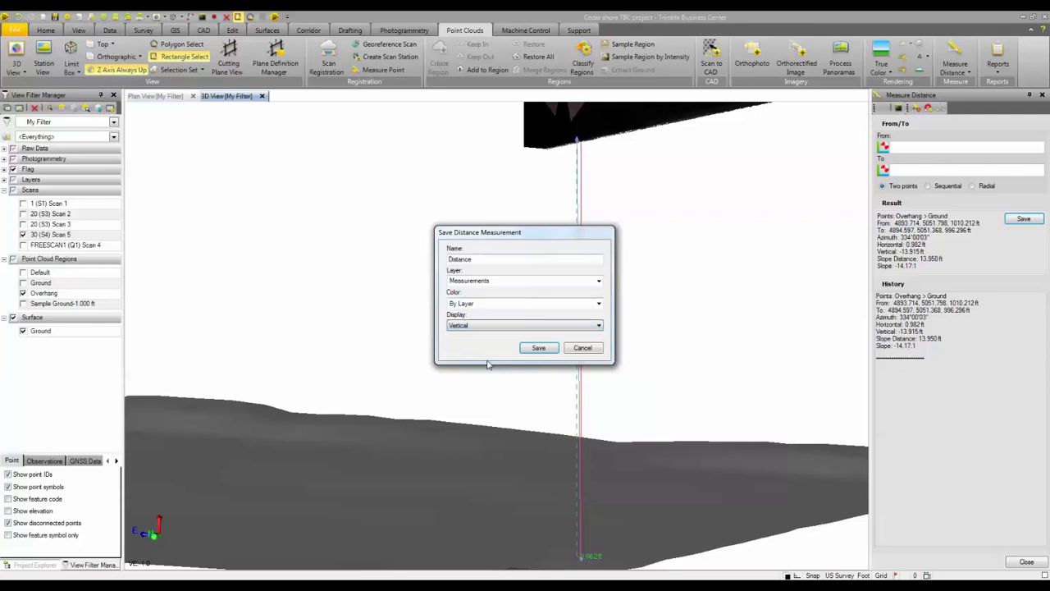
{"action": "left_click", "coordinate": [538, 349]}
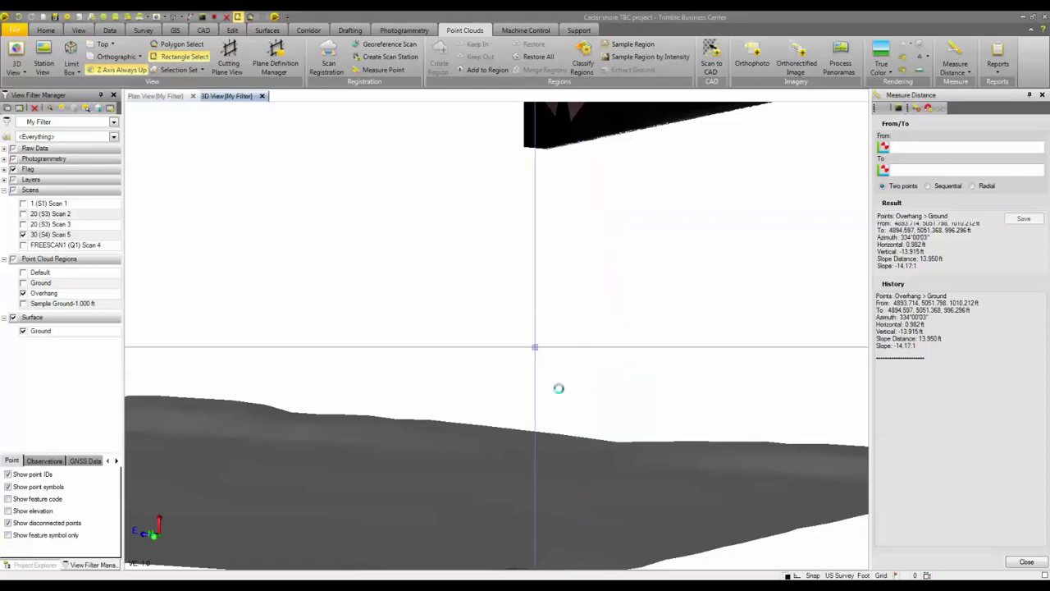
{"action": "middle_click_drag", "start_coordinate": [628, 377], "coordinate": [555, 382]}
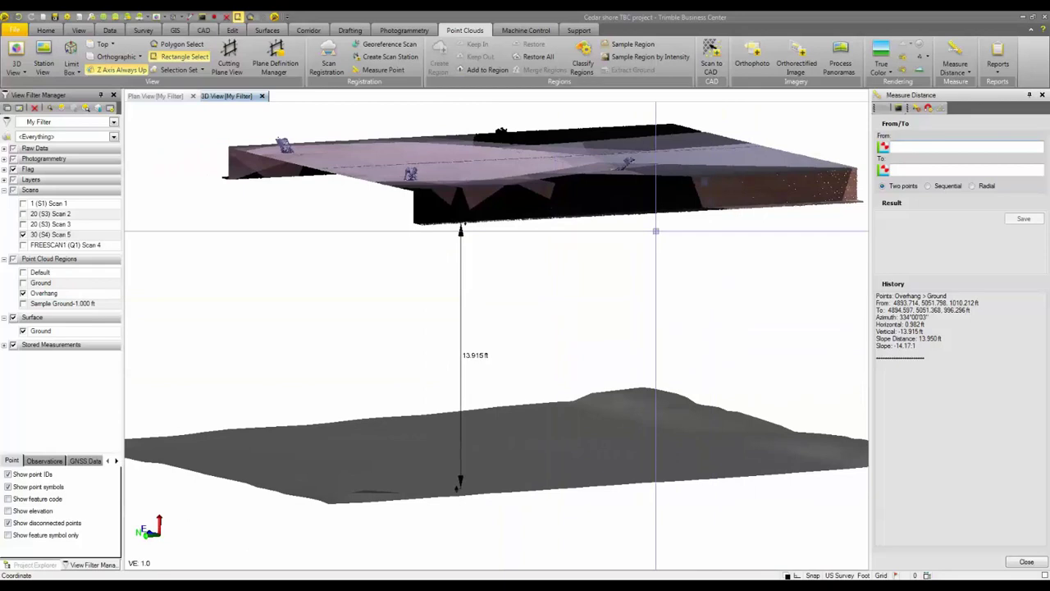
{"action": "left_click", "coordinate": [1041, 96]}
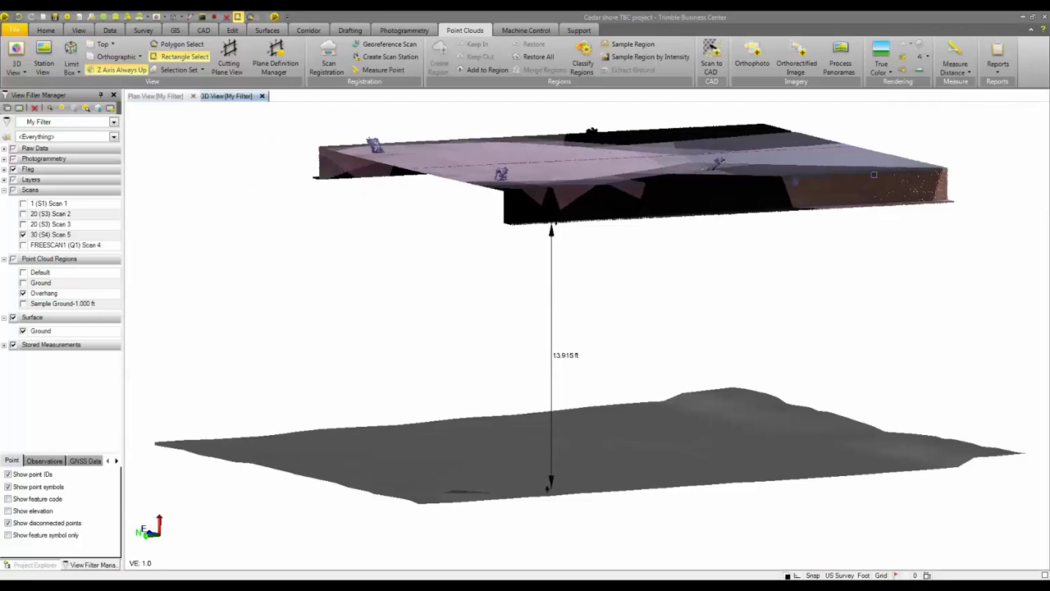
Hide the stored vertical measurement in the 3D view by turning off its layer
{"action": "left_click", "coordinate": [4, 179]}
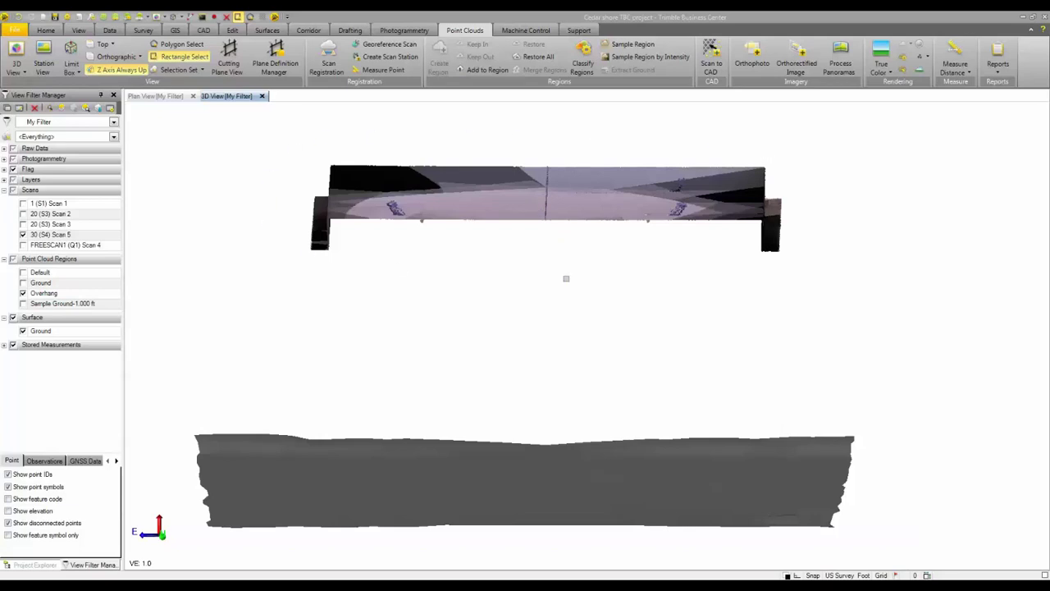
{"action": "middle_click_drag", "start_coordinate": [731, 200], "coordinate": [609, 200]}
{"action": "middle_click_drag", "start_coordinate": [545, 200], "coordinate": [538, 199]}
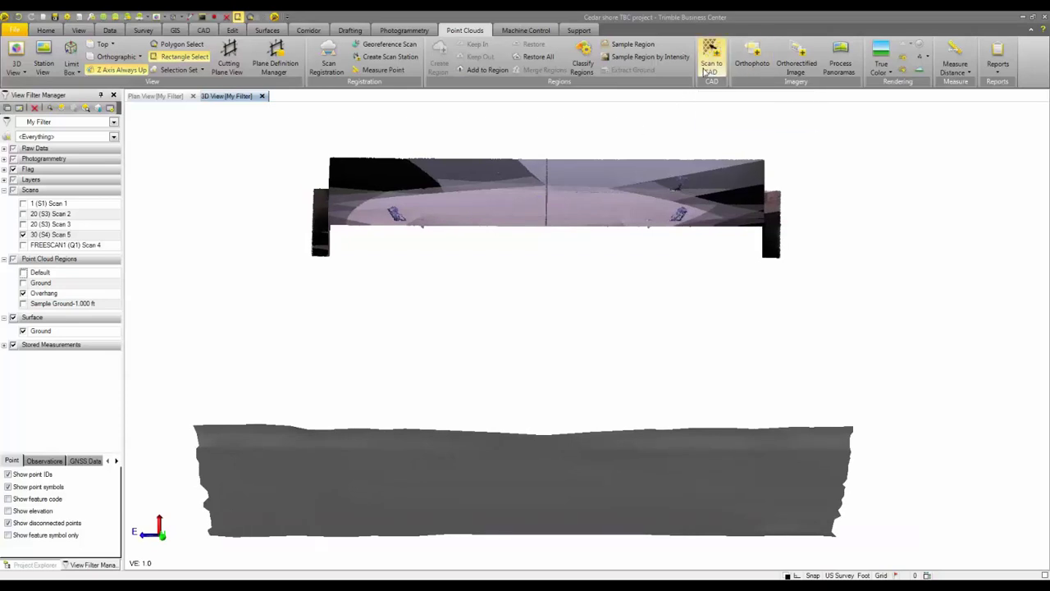
Create CAD points from the overhang scan points using Spatial sampling with 0.5 ft spacing on the CAD OH layer
{"action": "left_click", "coordinate": [705, 70]}
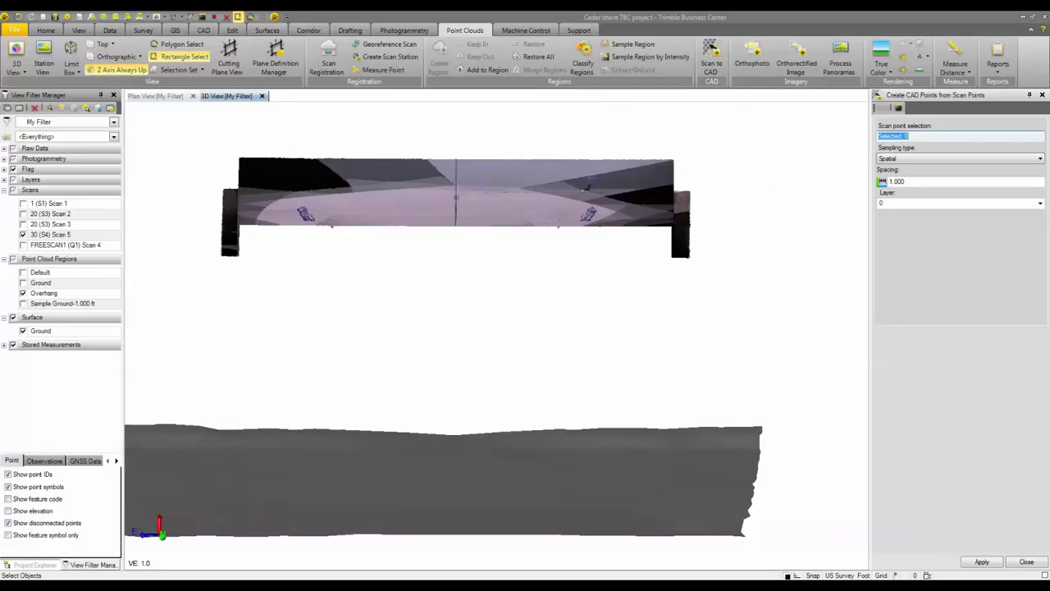
{"action": "left_click", "coordinate": [457, 196]}
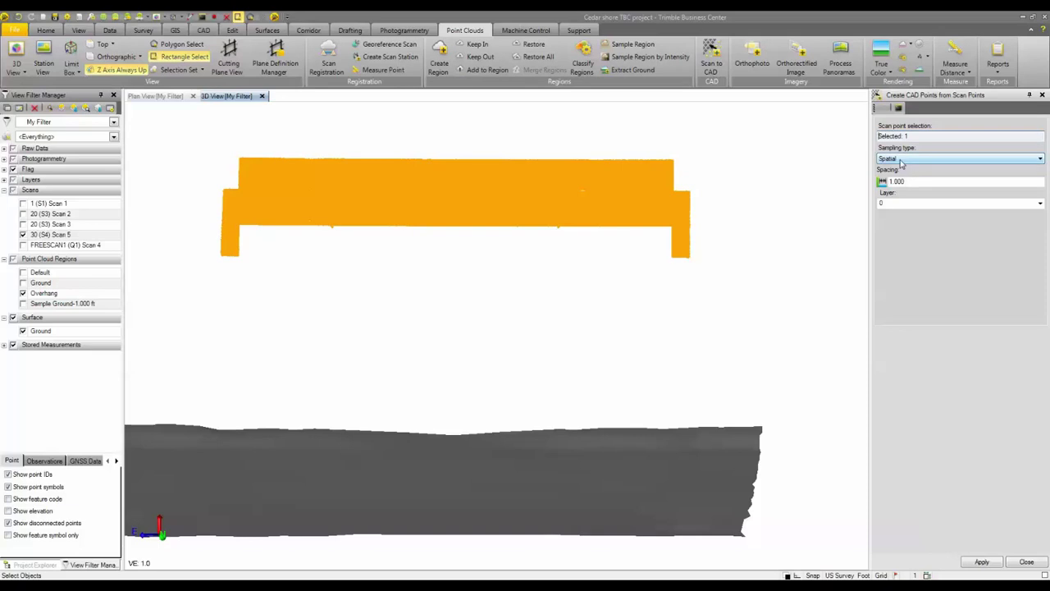
{"action": "left_click", "coordinate": [913, 183]}
{"action": "type", "text": "5"}
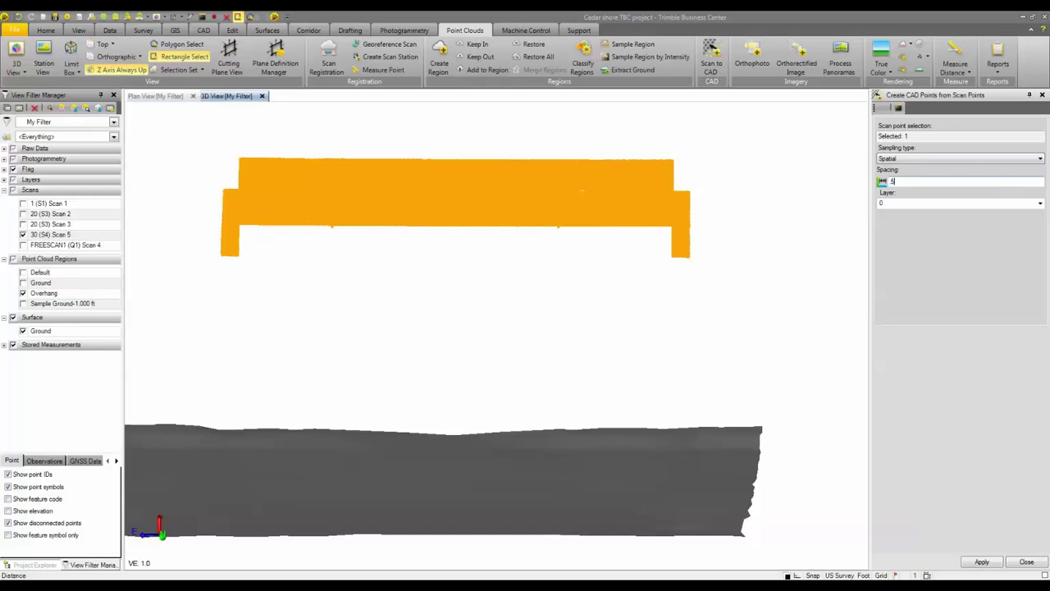
{"action": "left_click", "coordinate": [1039, 205]}
{"action": "left_click", "coordinate": [900, 220]}
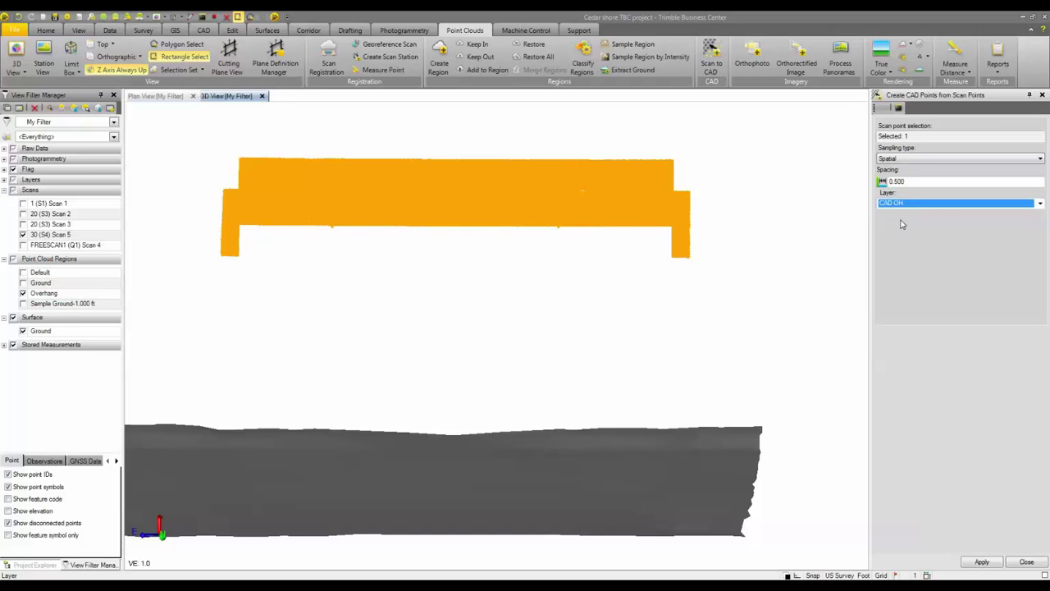
{"action": "left_click", "coordinate": [982, 563]}
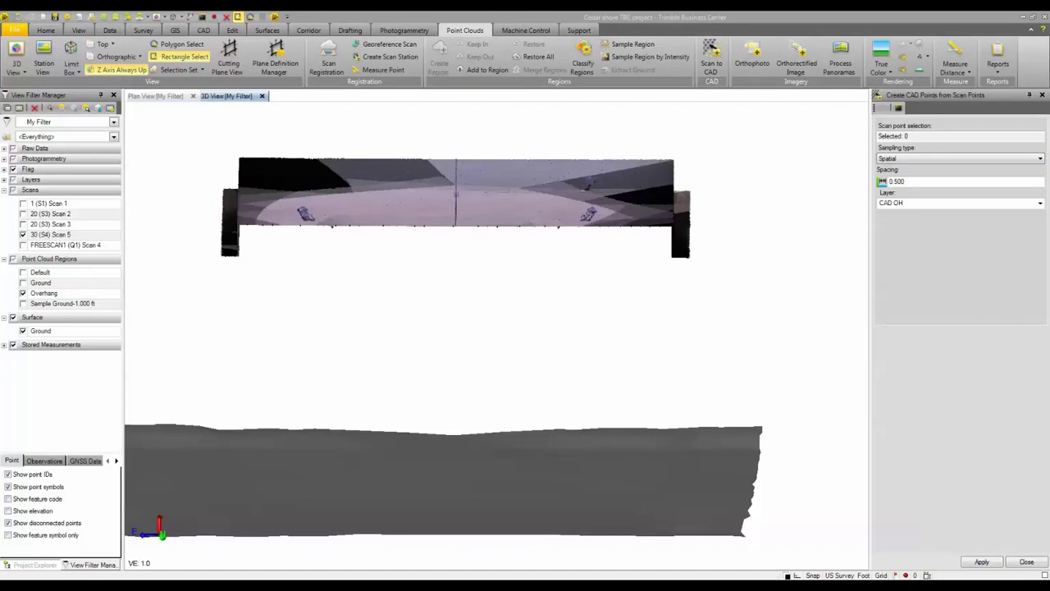
Hide the Overhang point cloud region so only its CAD points show, and end the CAD point creation
{"action": "right_click", "coordinate": [412, 200]}
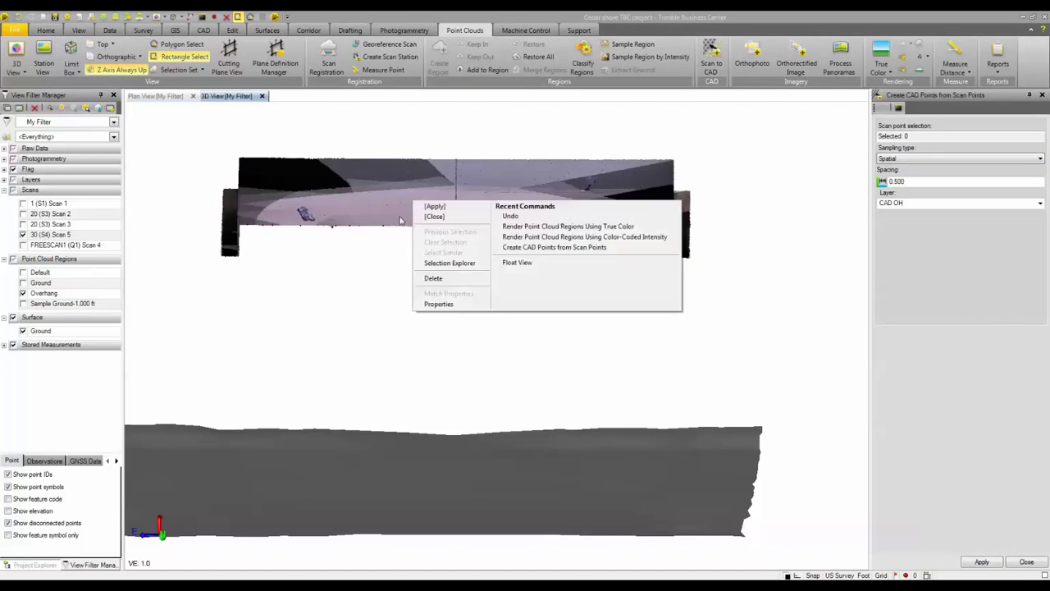
{"action": "left_click", "coordinate": [398, 254]}
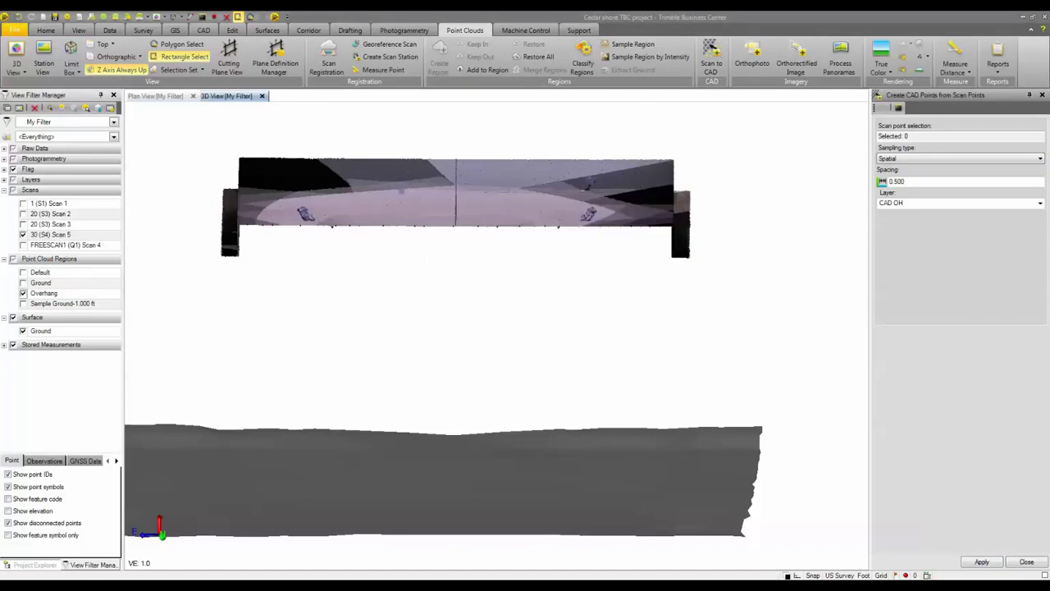
{"action": "left_click", "coordinate": [23, 293]}
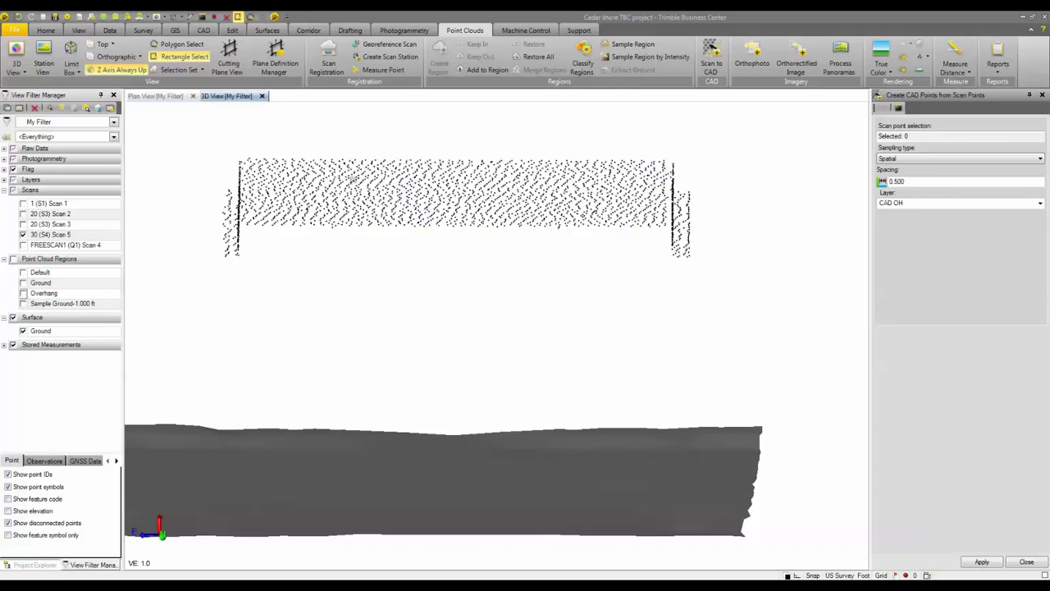
{"action": "middle_click_drag", "start_coordinate": [357, 183], "coordinate": [410, 225]}
{"action": "left_click", "coordinate": [1024, 562]}
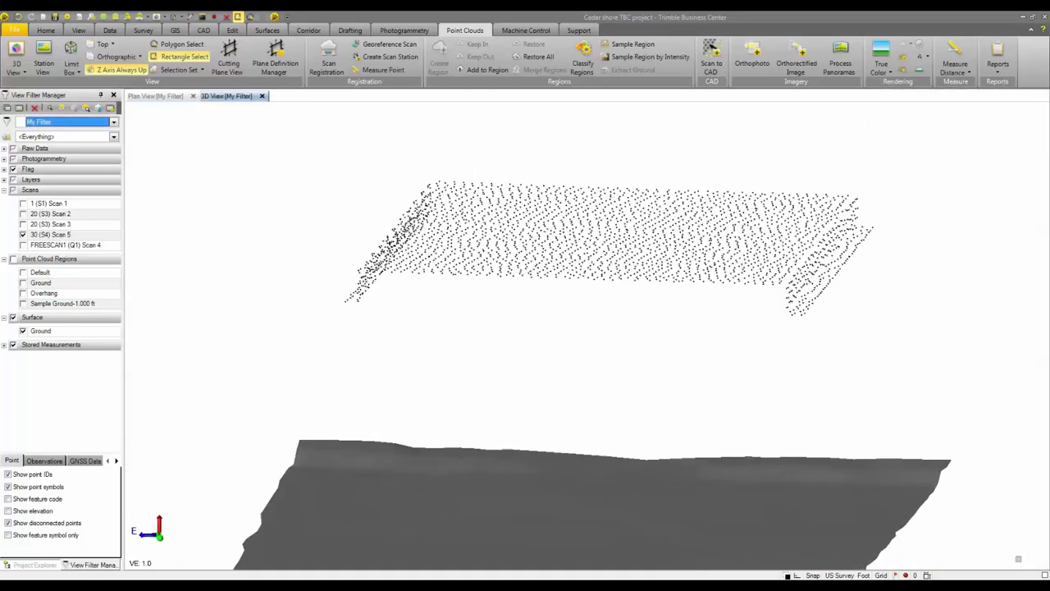
Convert all overhang CAD points to grid-only survey points with feature code OH and starting ID 10000, deleting the CAD points when done
{"action": "middle_click_drag", "start_coordinate": [802, 336], "coordinate": [752, 340]}
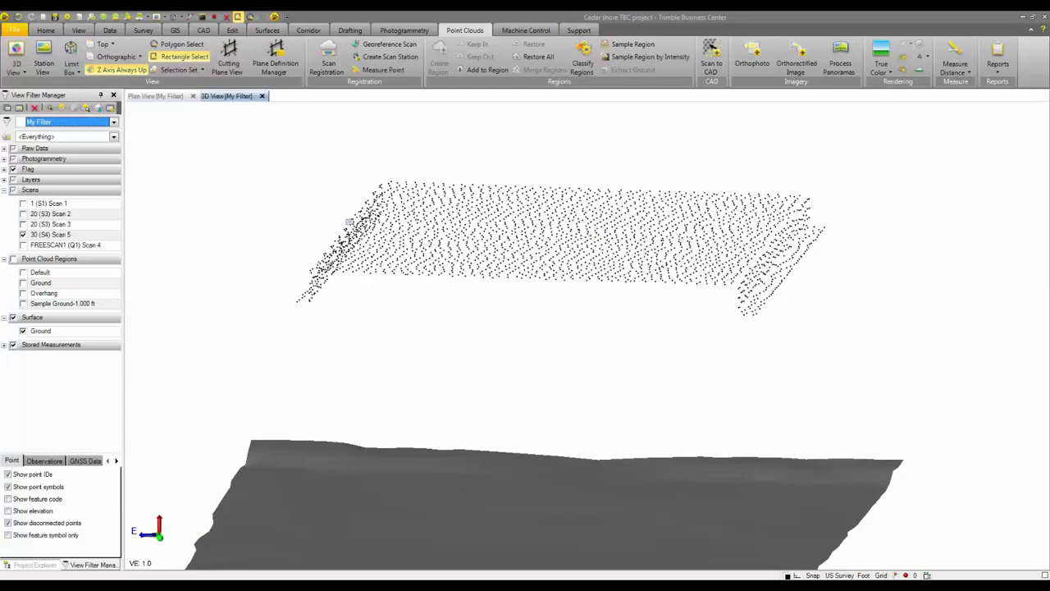
{"action": "left_click_drag", "start_coordinate": [211, 133], "coordinate": [923, 345]}
{"action": "right_click", "coordinate": [658, 263]}
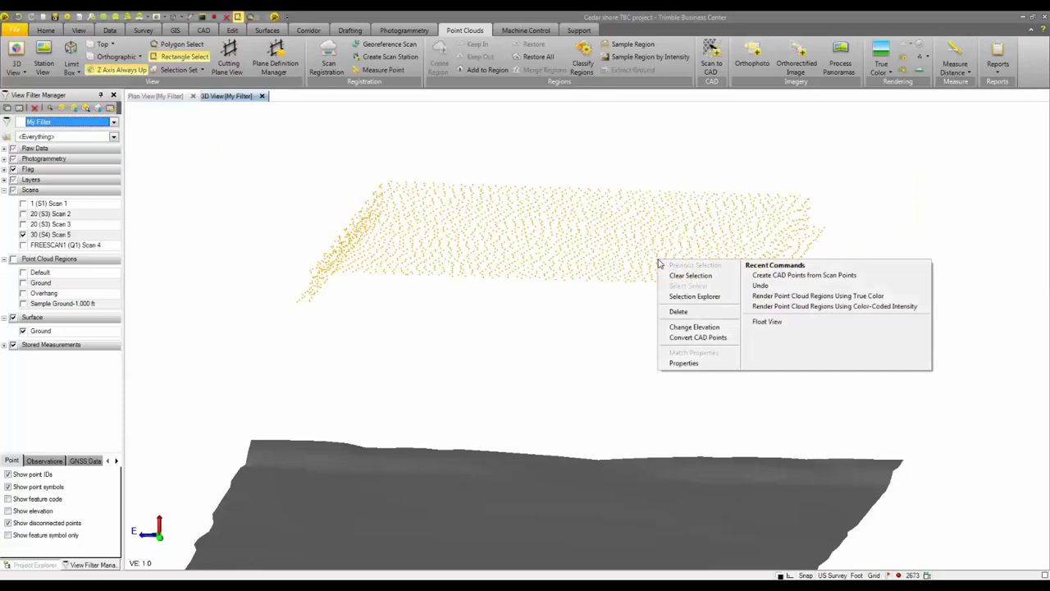
{"action": "left_click", "coordinate": [697, 337]}
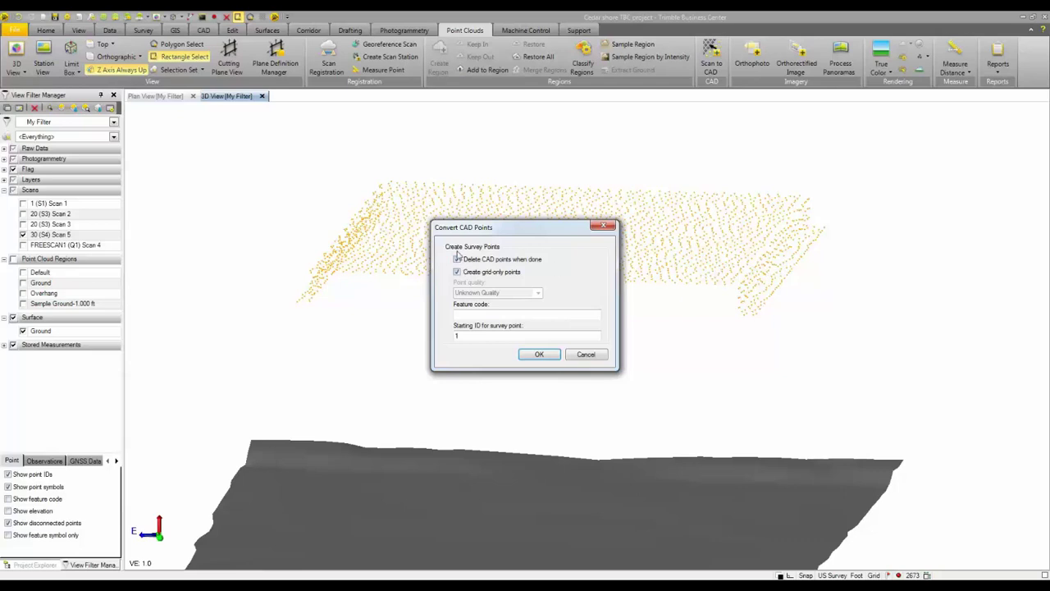
{"action": "left_click", "coordinate": [456, 271]}
{"action": "left_click", "coordinate": [456, 272]}
{"action": "left_click", "coordinate": [481, 314]}
{"action": "type", "text": "OH"}
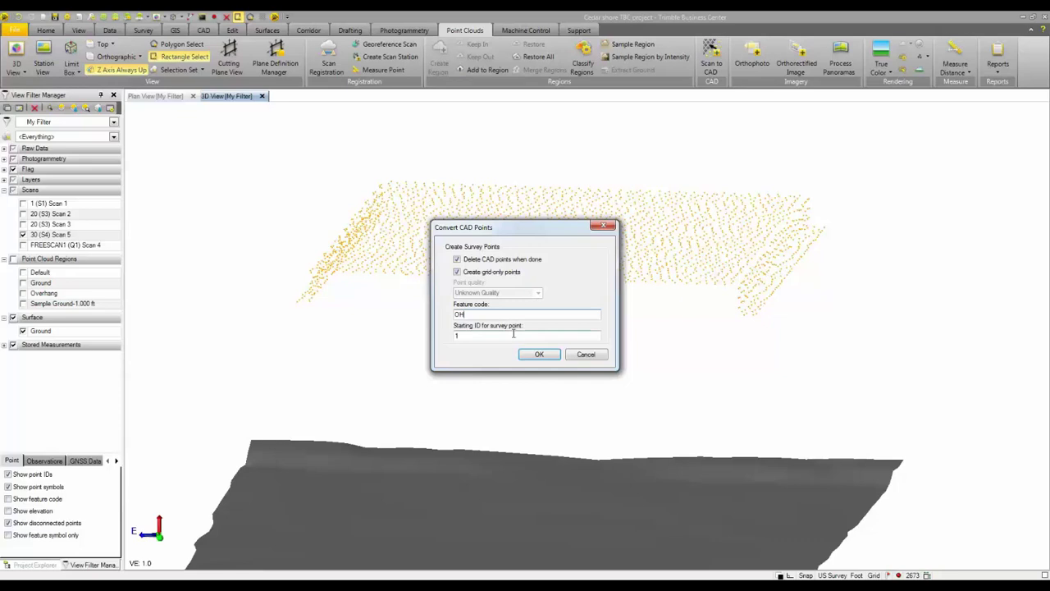
{"action": "left_click_drag", "start_coordinate": [467, 334], "coordinate": [456, 338]}
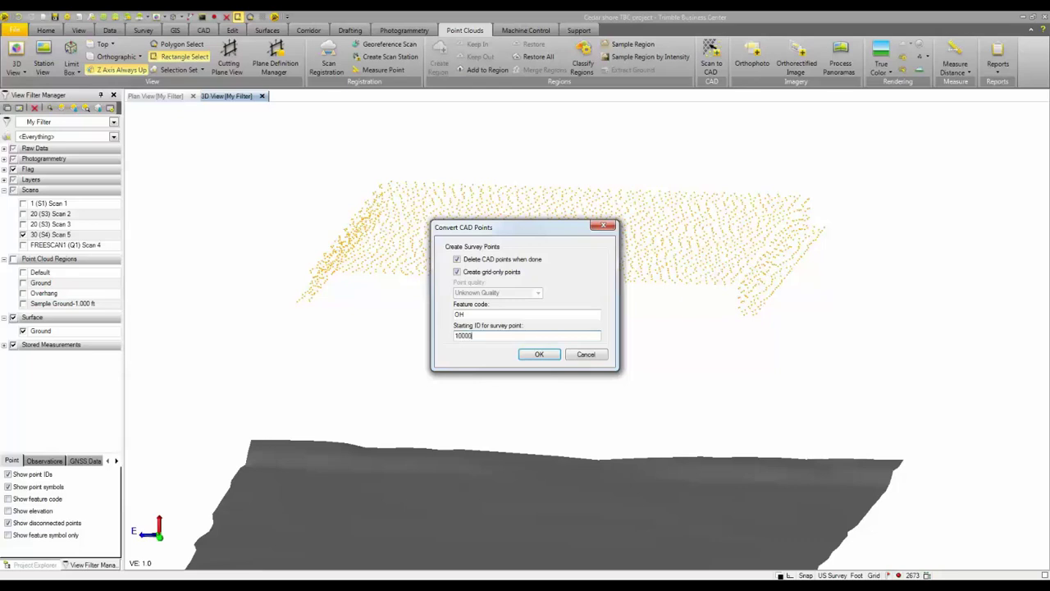
{"action": "left_click", "coordinate": [539, 354]}
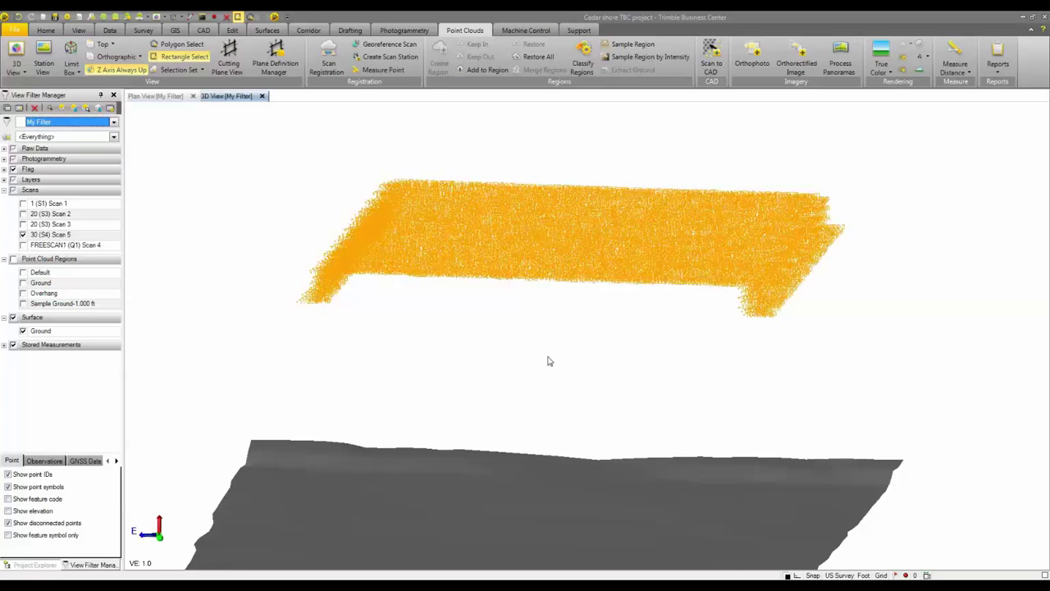
Inspect the properties of survey point 11022 to check its feature code, layer and grid coordinates, and clear the selection
{"action": "scroll", "coordinate": [547, 238], "scroll_direction": "up", "scroll_amount": 8}
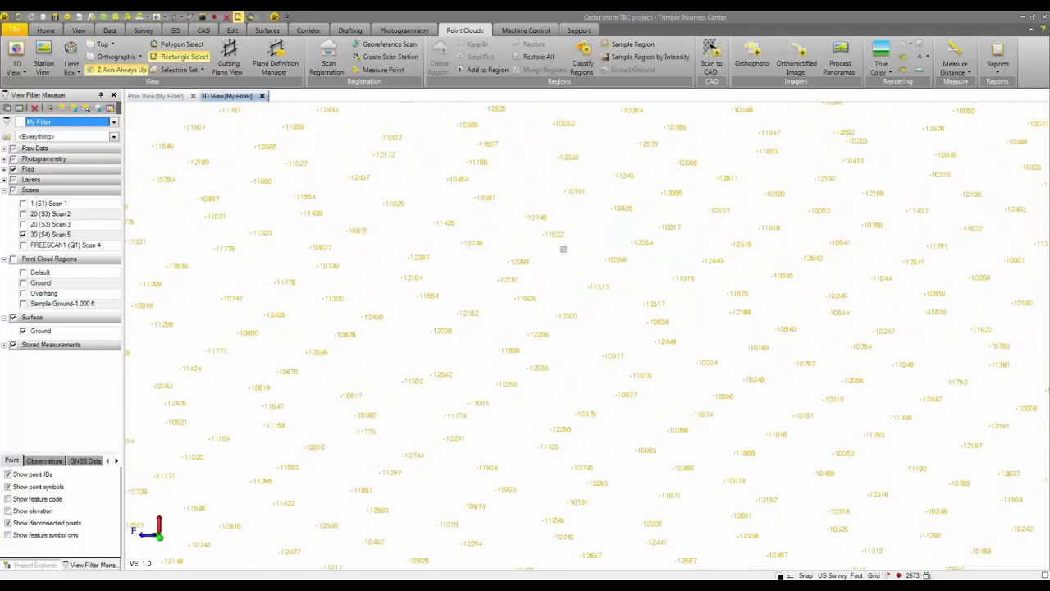
{"action": "left_click", "coordinate": [550, 232]}
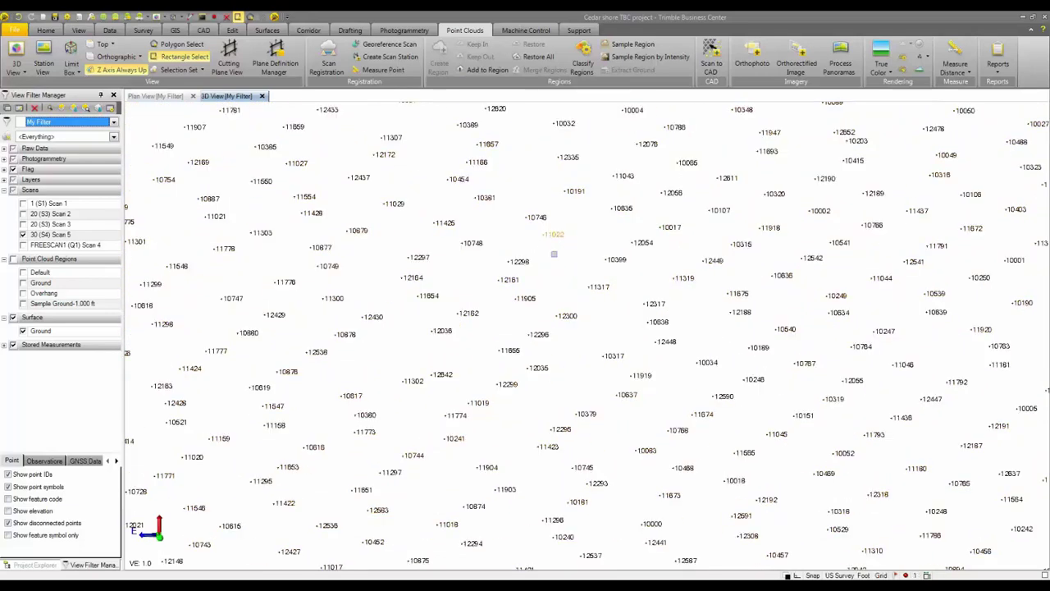
{"action": "right_click", "coordinate": [554, 254]}
{"action": "left_click", "coordinate": [583, 463]}
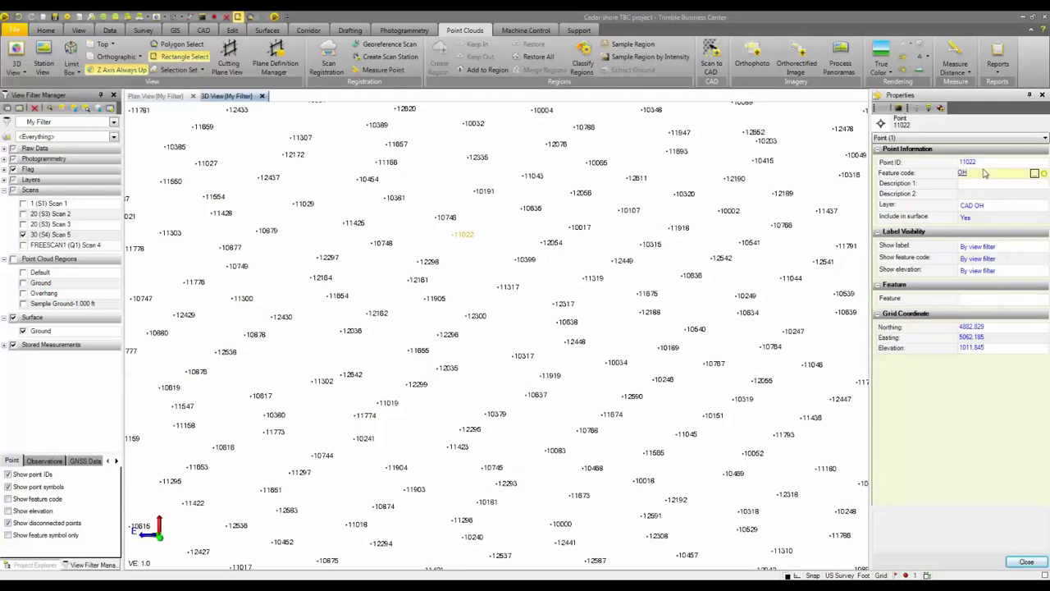
{"action": "left_click", "coordinate": [1042, 96]}
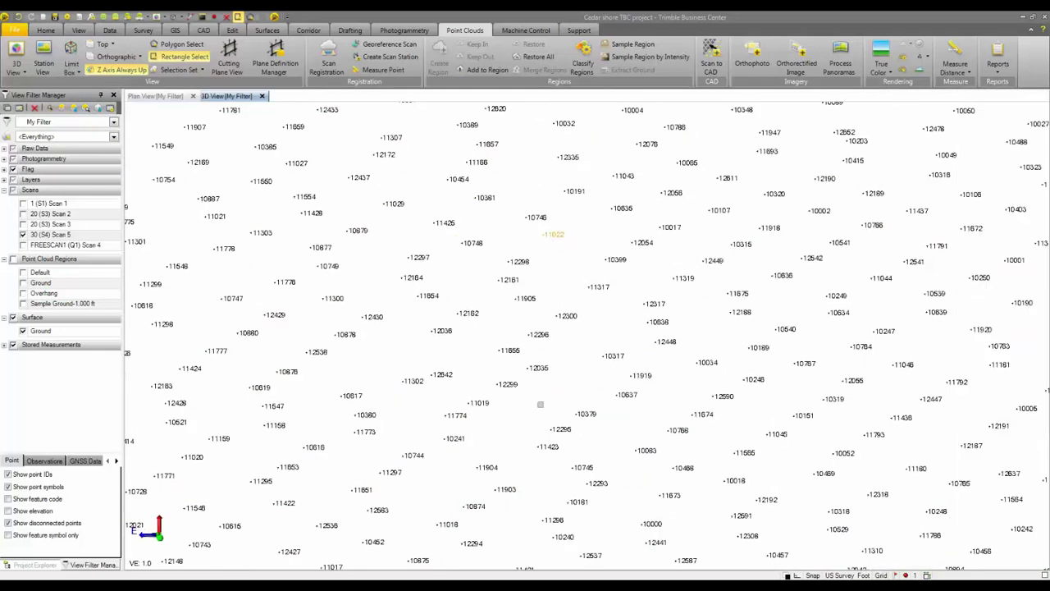
{"action": "scroll", "coordinate": [544, 344], "scroll_direction": "down", "scroll_amount": 5}
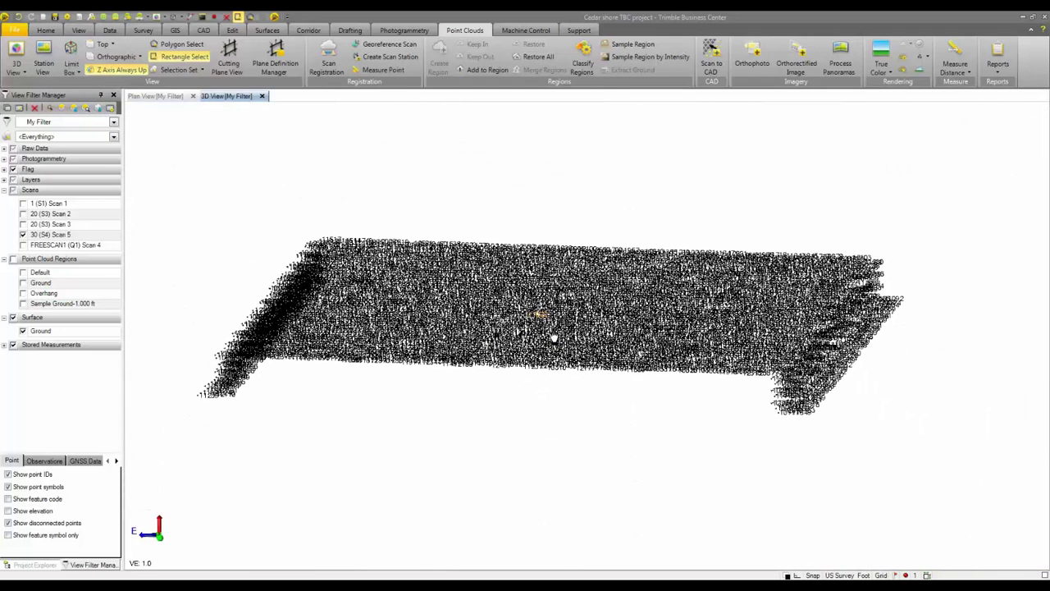
{"action": "key", "text": "Escape"}
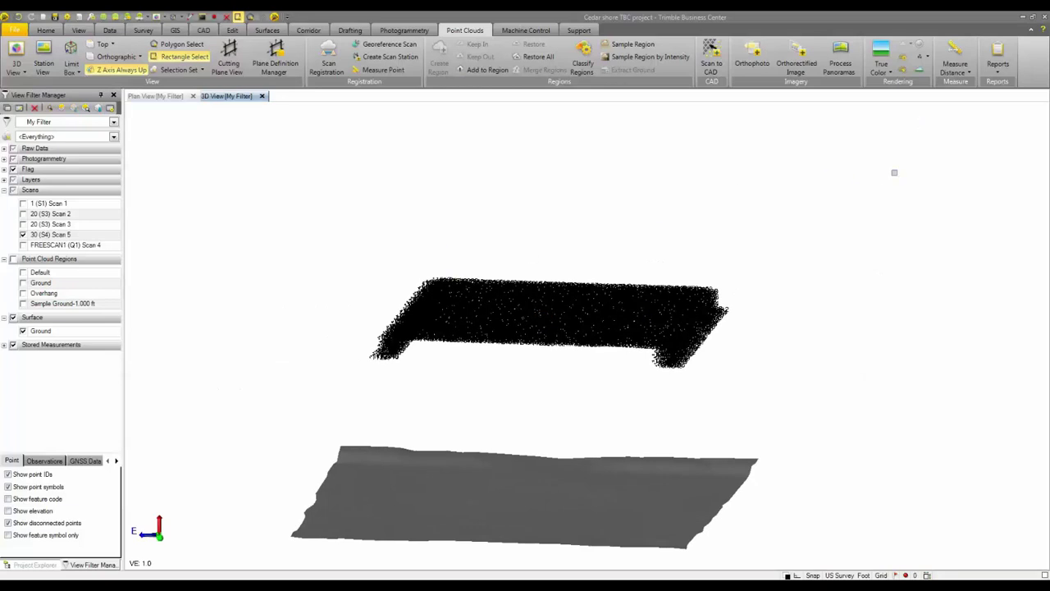
Run Points To Surface from all the overhang survey points to the Ground surface
{"action": "left_click", "coordinate": [955, 69]}
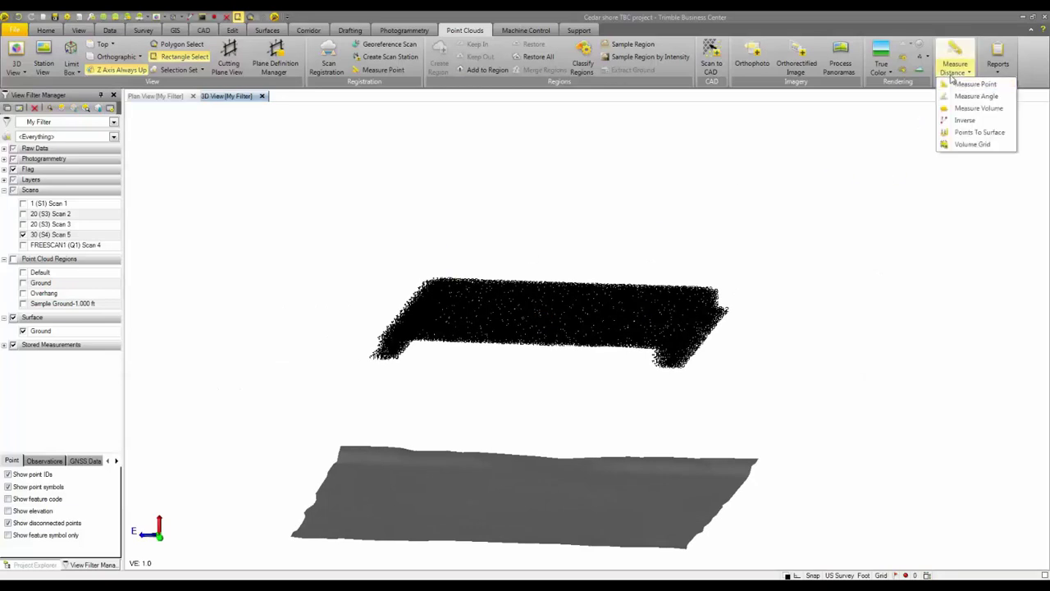
{"action": "left_click", "coordinate": [974, 133]}
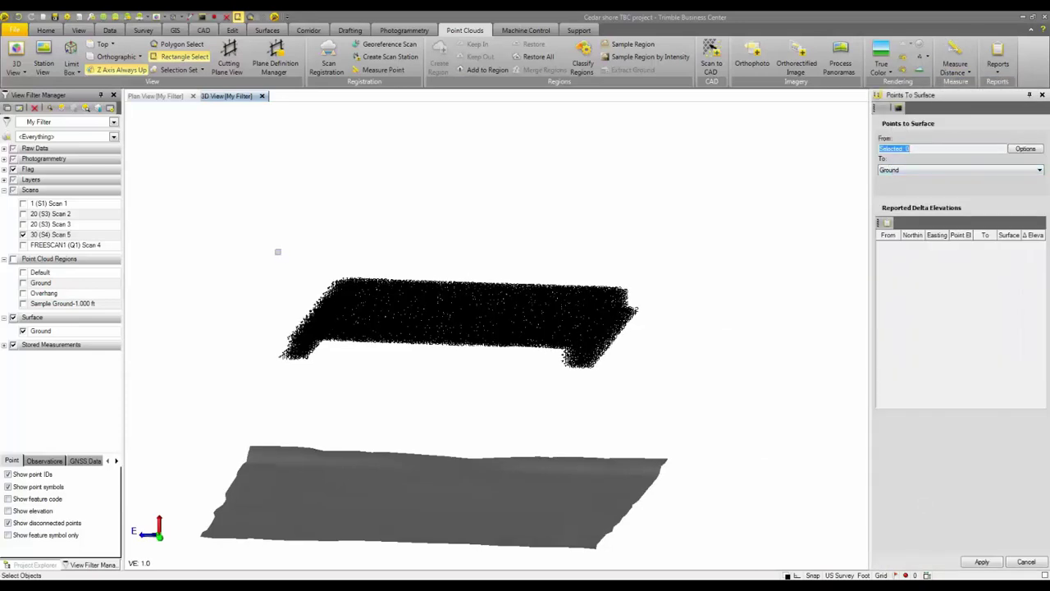
{"action": "left_click_drag", "start_coordinate": [230, 233], "coordinate": [687, 389]}
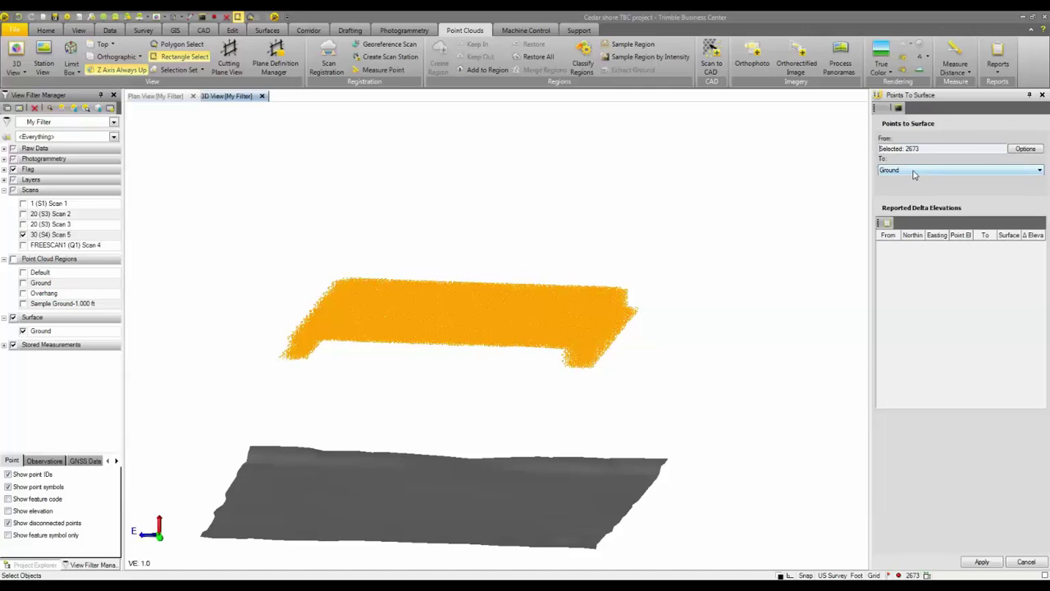
{"action": "left_click", "coordinate": [915, 169]}
{"action": "left_click", "coordinate": [915, 170]}
{"action": "left_click", "coordinate": [988, 565]}
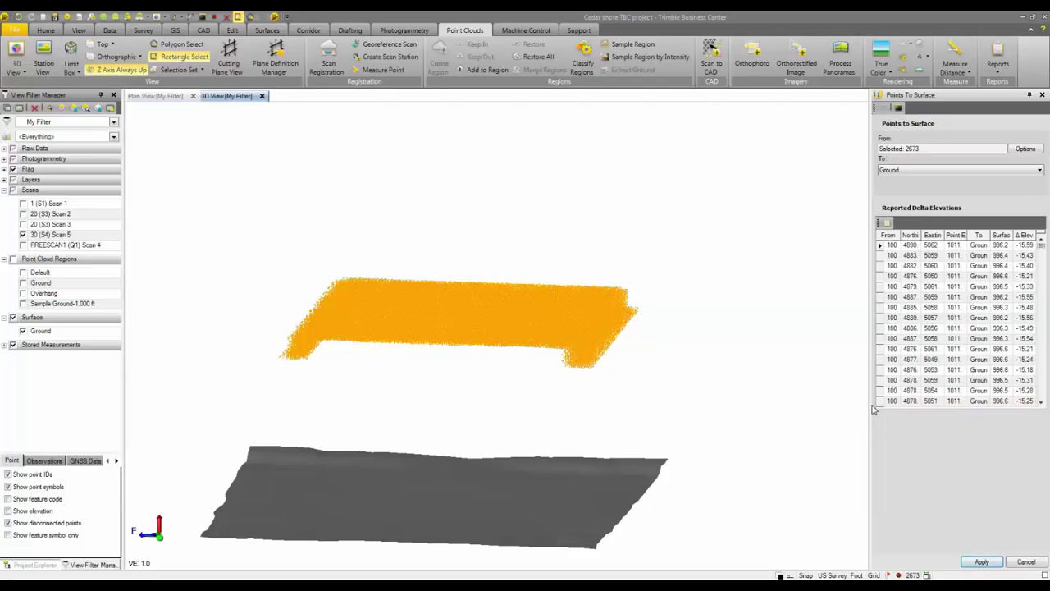
Widen the results table and sort it by Δ Elevation in both directions to compare the smallest and largest clearances
{"action": "left_click_drag", "start_coordinate": [869, 409], "coordinate": [697, 411]}
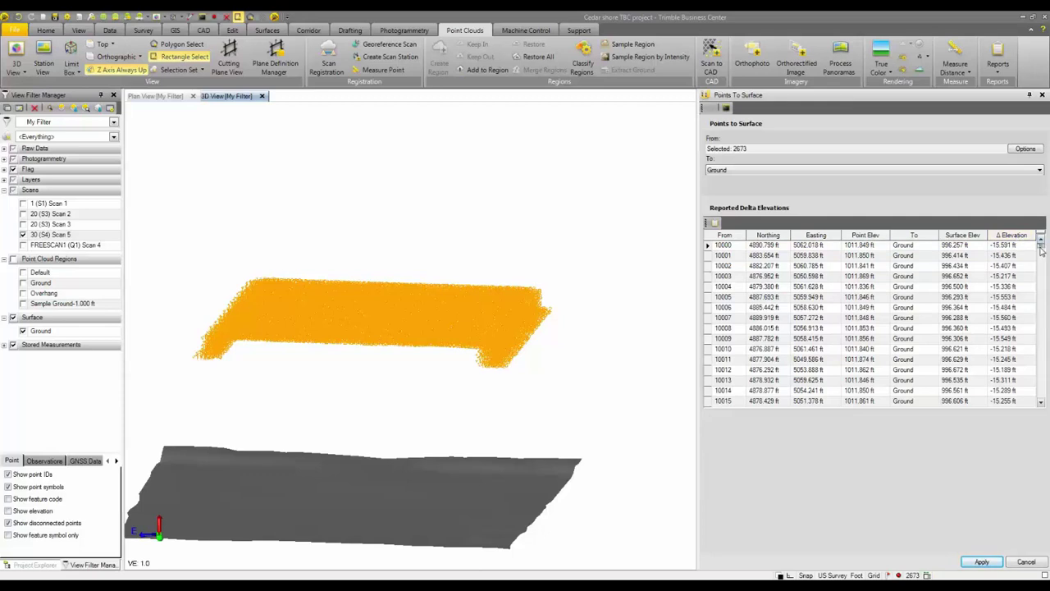
{"action": "mouse_move", "coordinate": [1040, 248]}
{"action": "left_mouse_down"}
{"action": "mouse_move", "coordinate": [1042, 315]}
{"action": "mouse_move", "coordinate": [1041, 242]}
{"action": "left_mouse_up"}
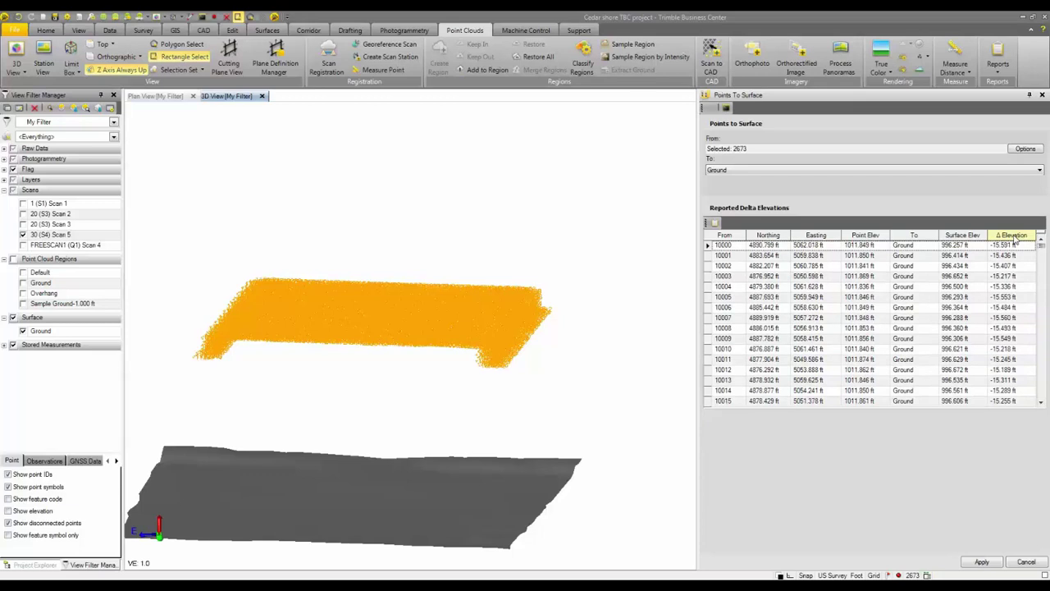
{"action": "left_click", "coordinate": [1014, 236]}
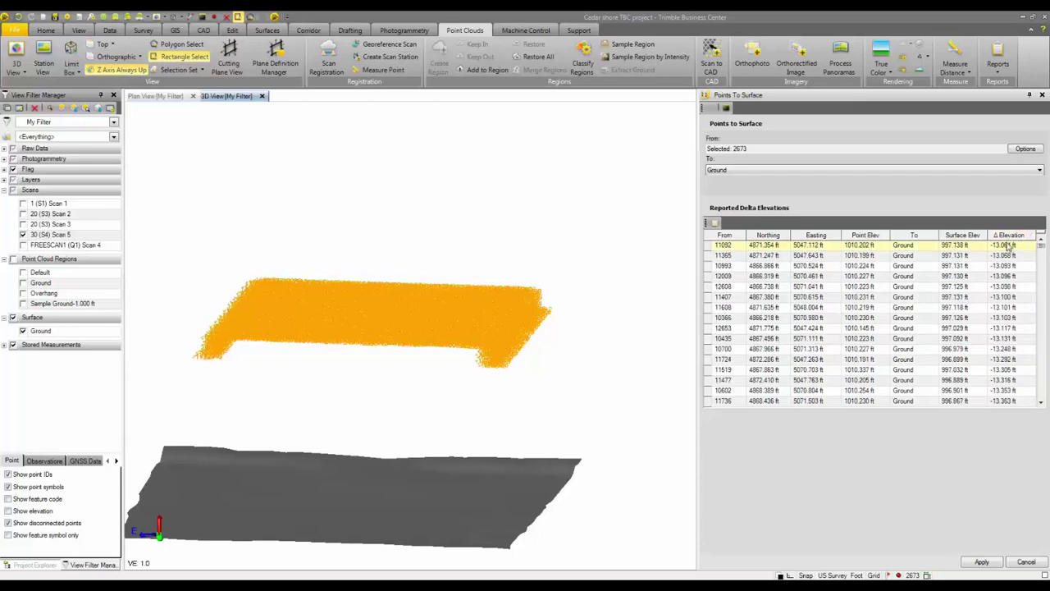
{"action": "left_click", "coordinate": [1011, 236]}
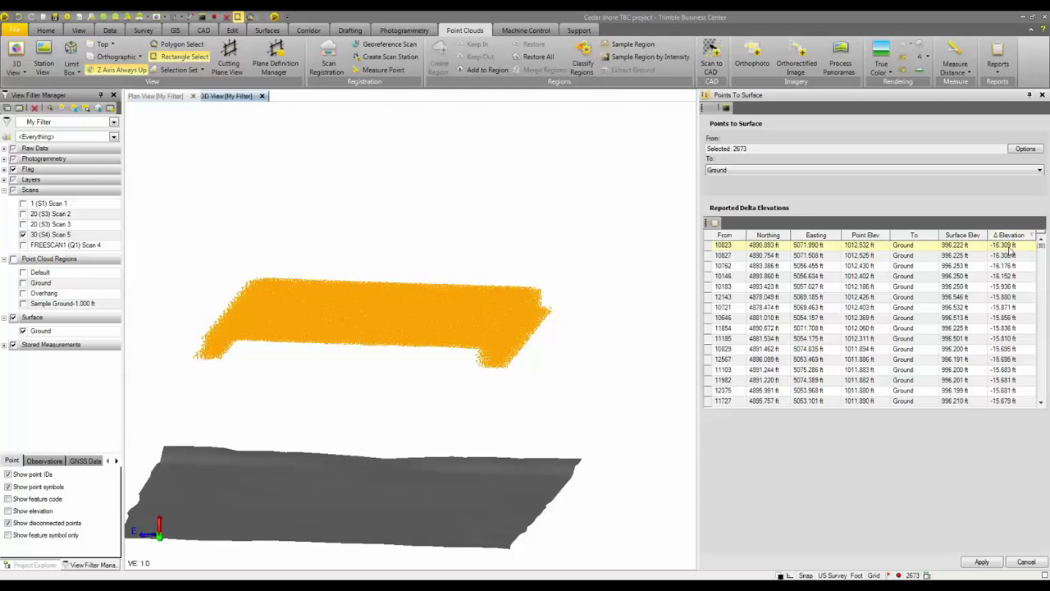
{"action": "left_click", "coordinate": [1011, 237]}
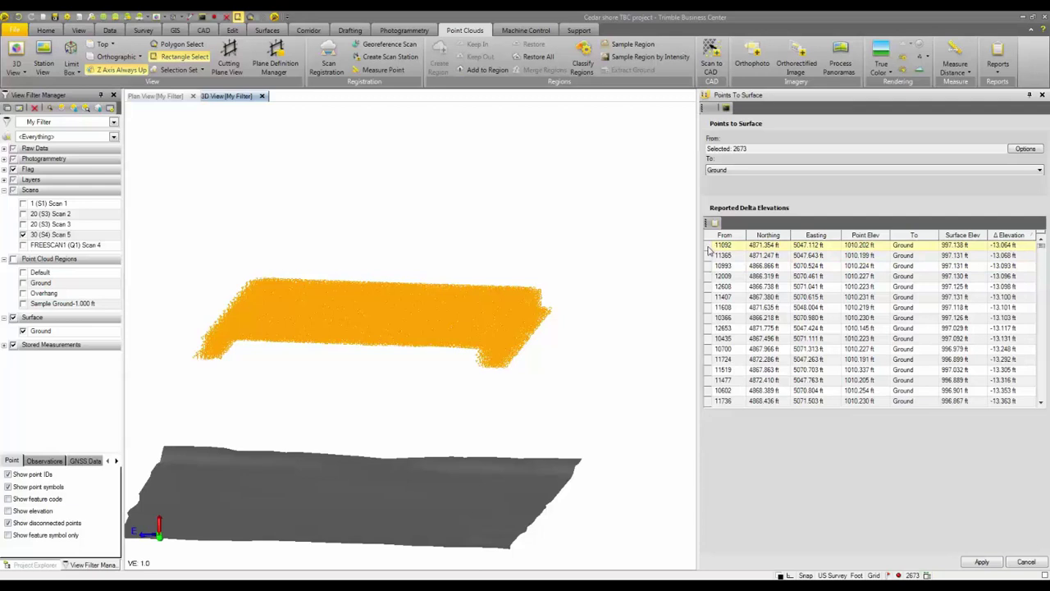
Select the lowest-clearance point, 11092, from the results and examine its location on the overhang in the 3D view
{"action": "left_click", "coordinate": [708, 246]}
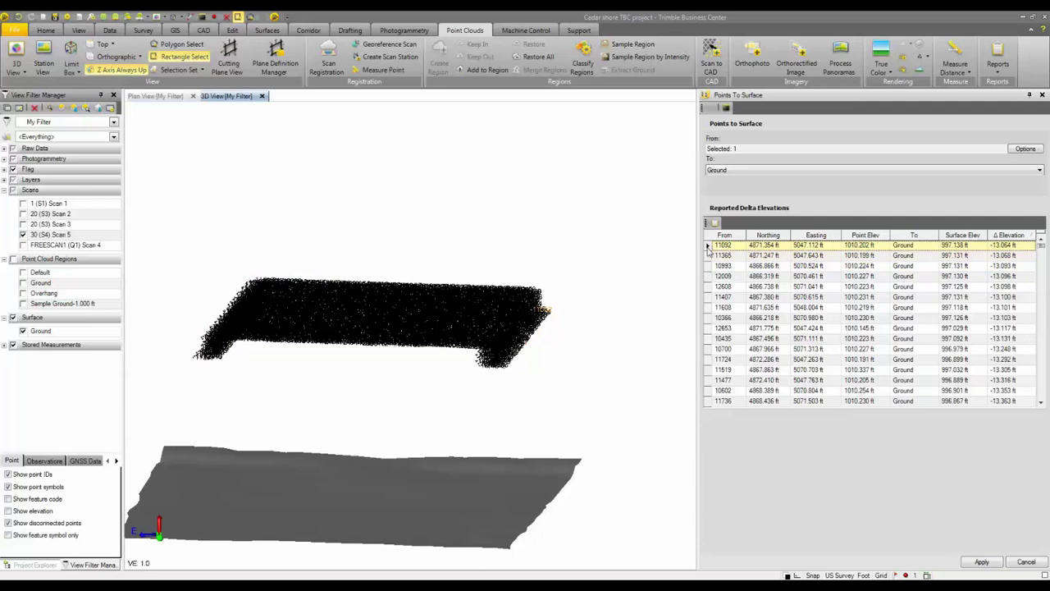
{"action": "scroll", "coordinate": [530, 314], "scroll_direction": "up", "scroll_amount": 3}
{"action": "scroll", "coordinate": [526, 313], "scroll_direction": "up", "scroll_amount": 5}
{"action": "middle_click_drag", "start_coordinate": [446, 323], "coordinate": [527, 424]}
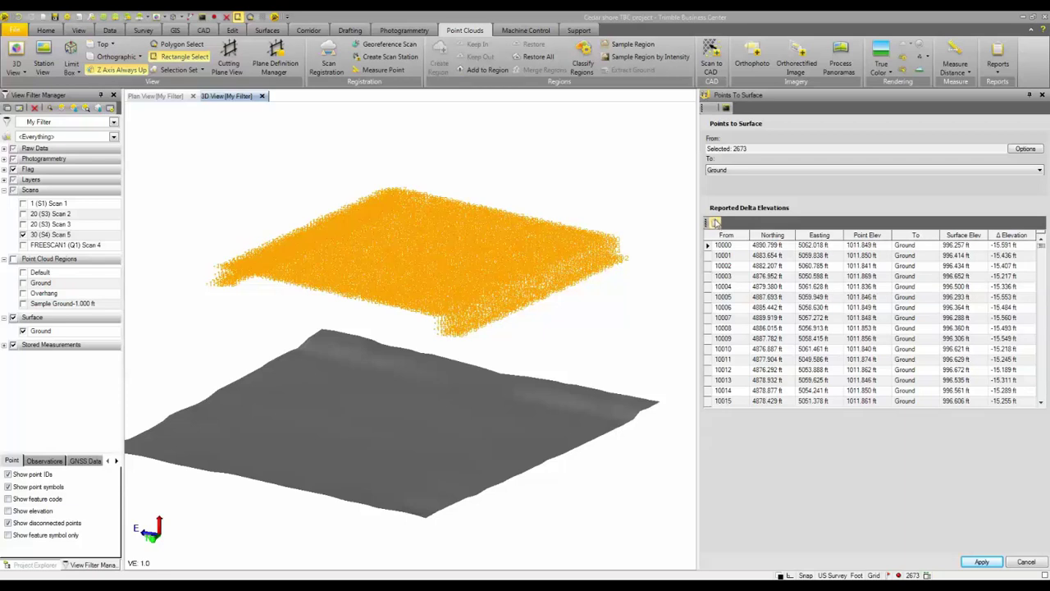
Generate the Points To Surface results report for all the overhang points and review each point's Δ Elevation
{"action": "left_click", "coordinate": [717, 226]}
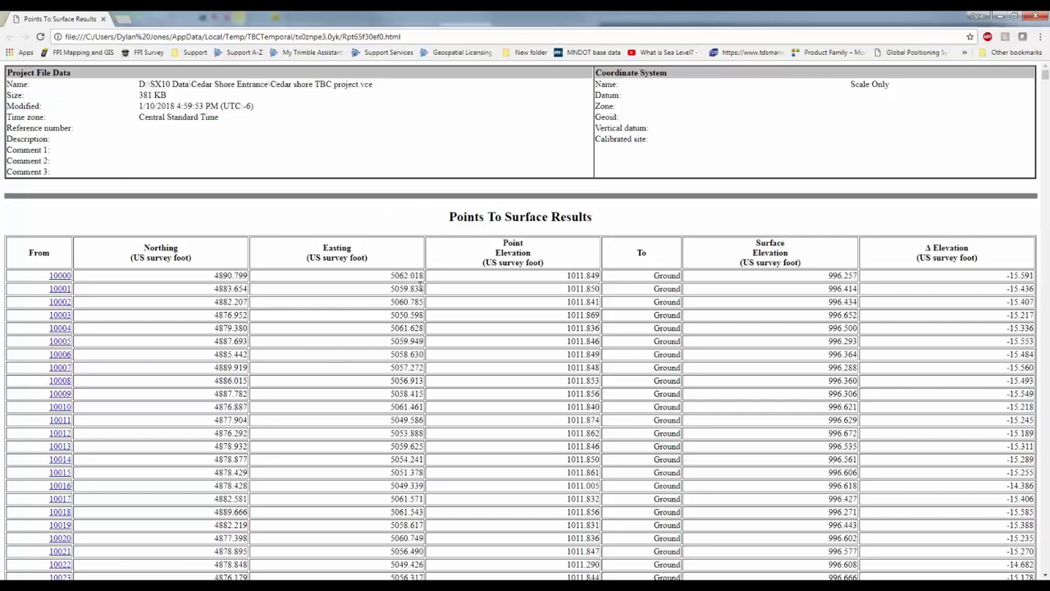
{"action": "scroll", "coordinate": [452, 281], "scroll_direction": "down", "scroll_amount": 1}
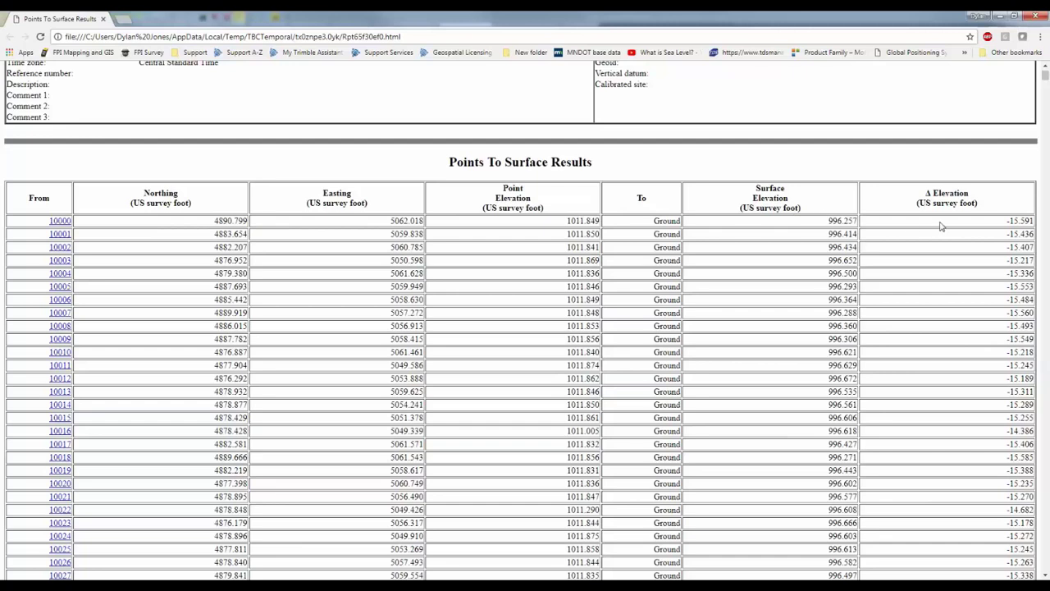
{"action": "scroll", "coordinate": [750, 291], "scroll_direction": "down", "scroll_amount": 5}
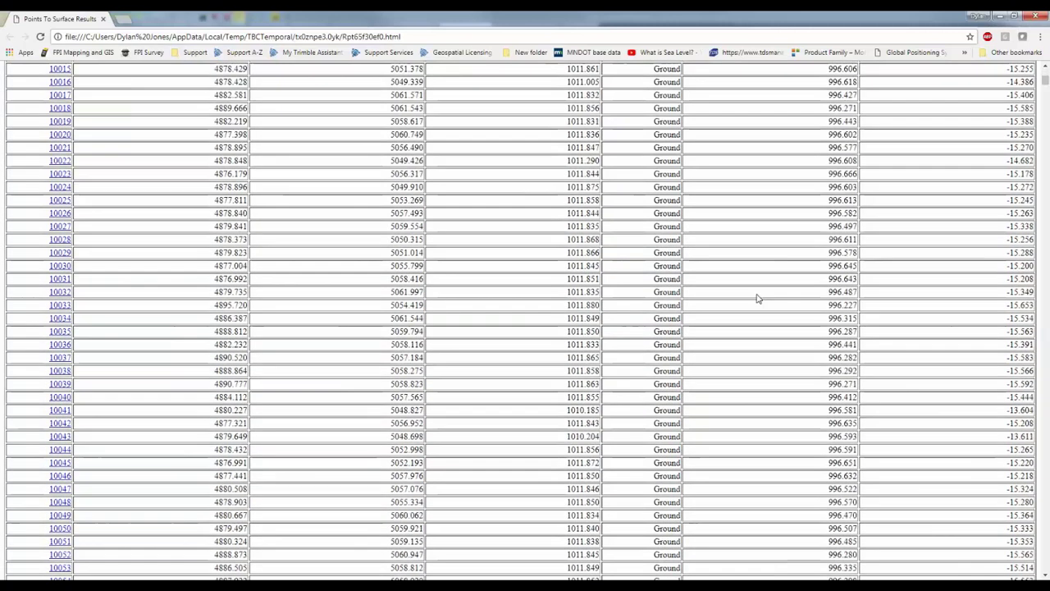
{"action": "scroll", "coordinate": [758, 299], "scroll_direction": "down", "scroll_amount": 10}
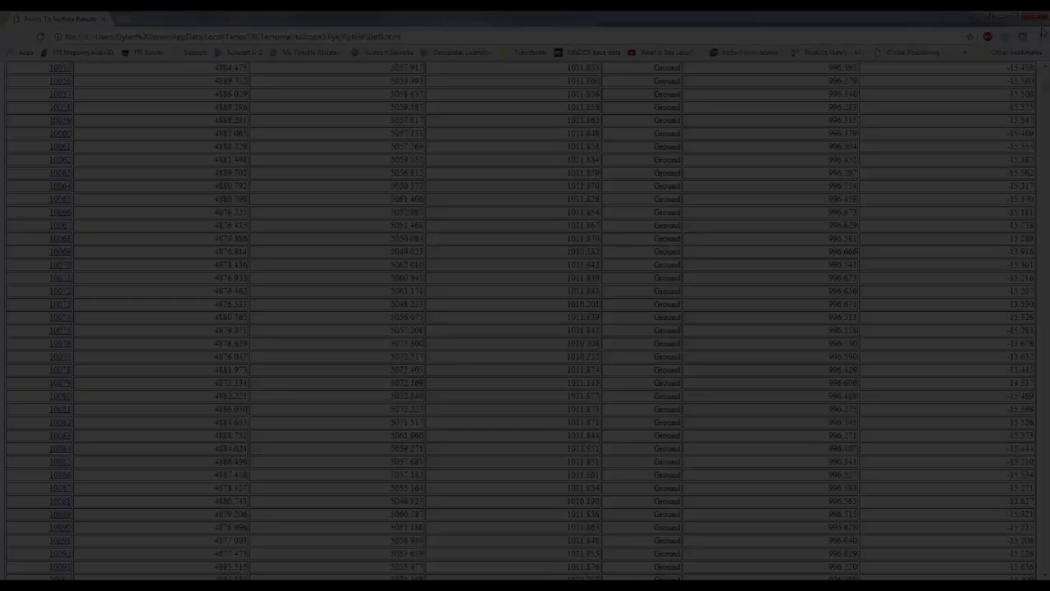